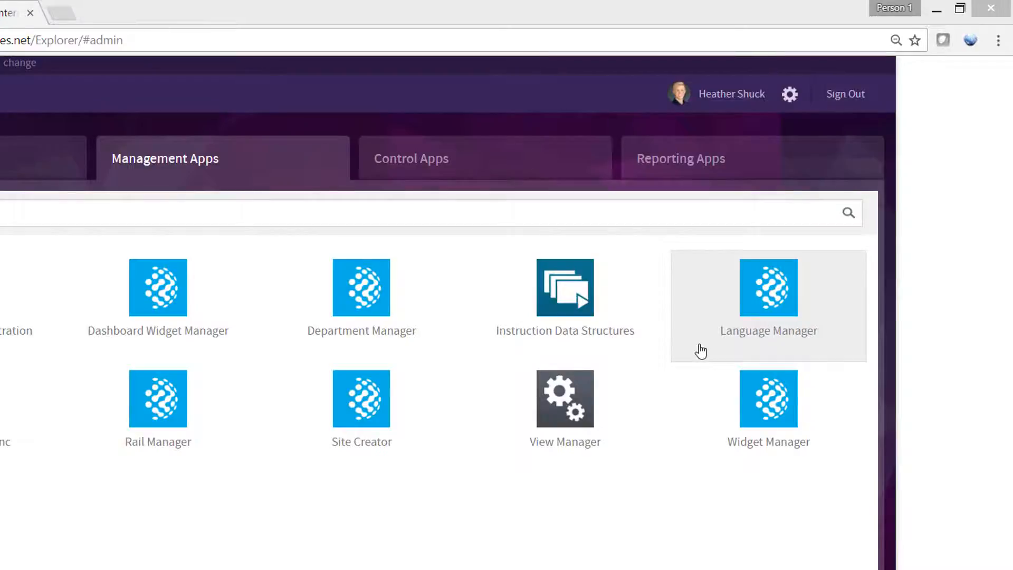
# - Open the Language Manager and add French and Japanese to the enabled languages
pyautogui.click(701, 351)
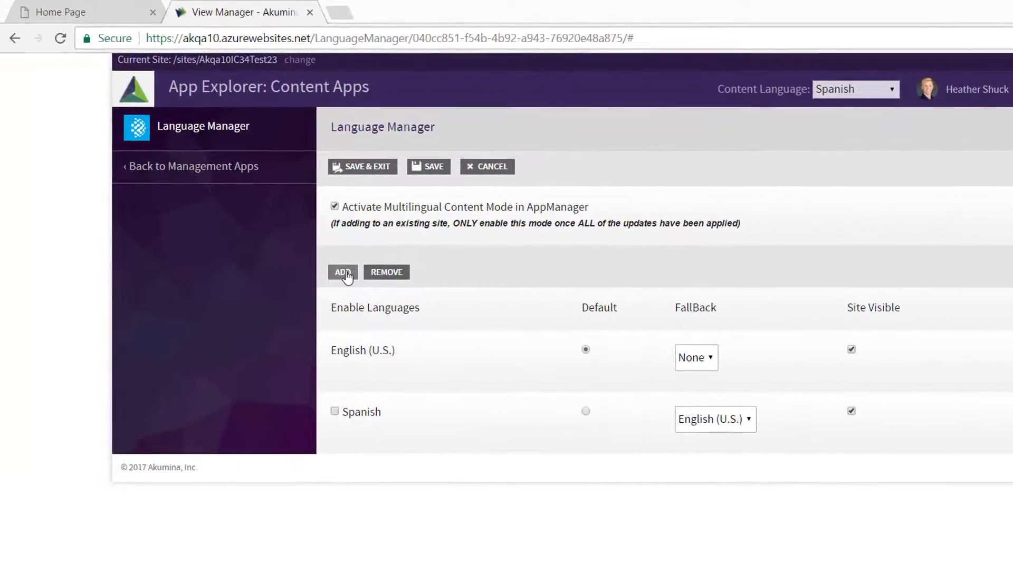
pyautogui.click(344, 273)
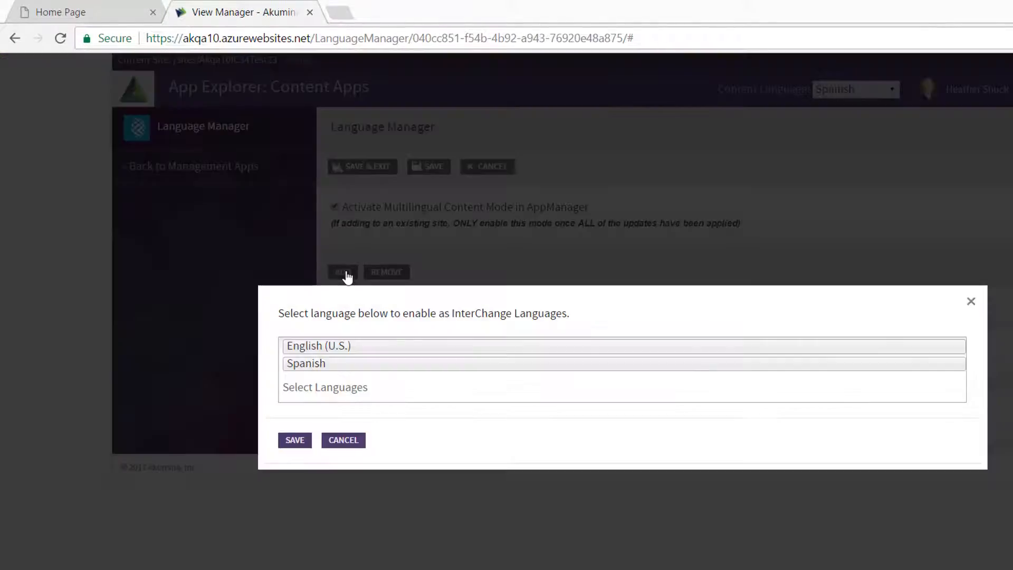
pyautogui.click(394, 395)
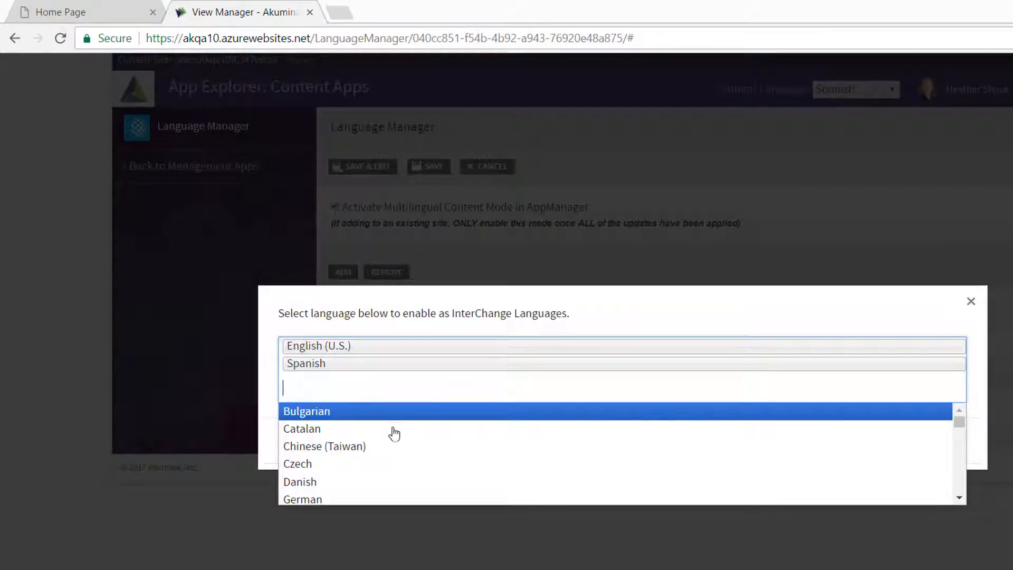
pyautogui.scroll(-2, 393, 445)
pyautogui.scroll(-5, 393, 446)
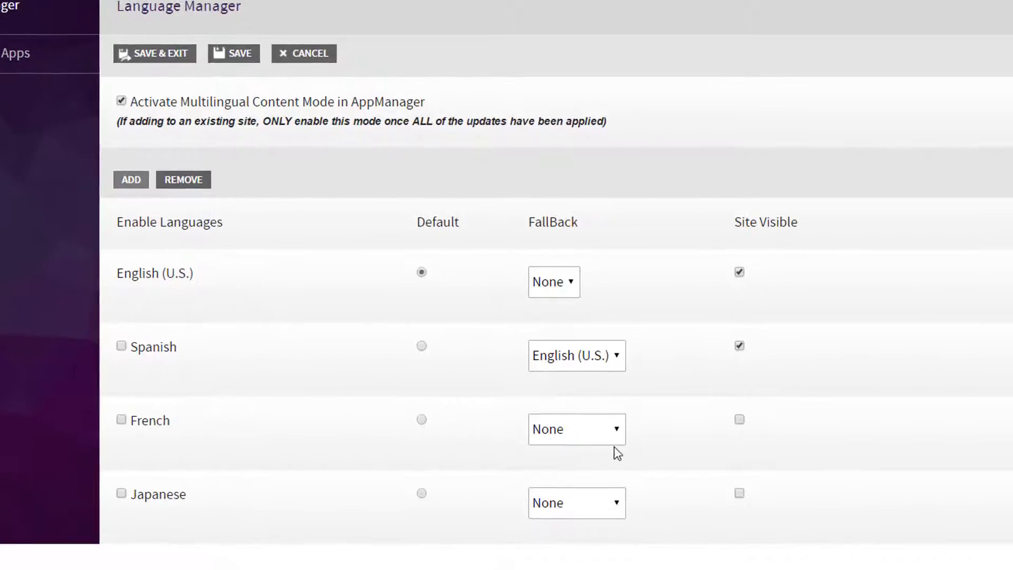
# - Set the fallback language for French to English (U.S.) and open the list of content languages
pyautogui.click(616, 430)
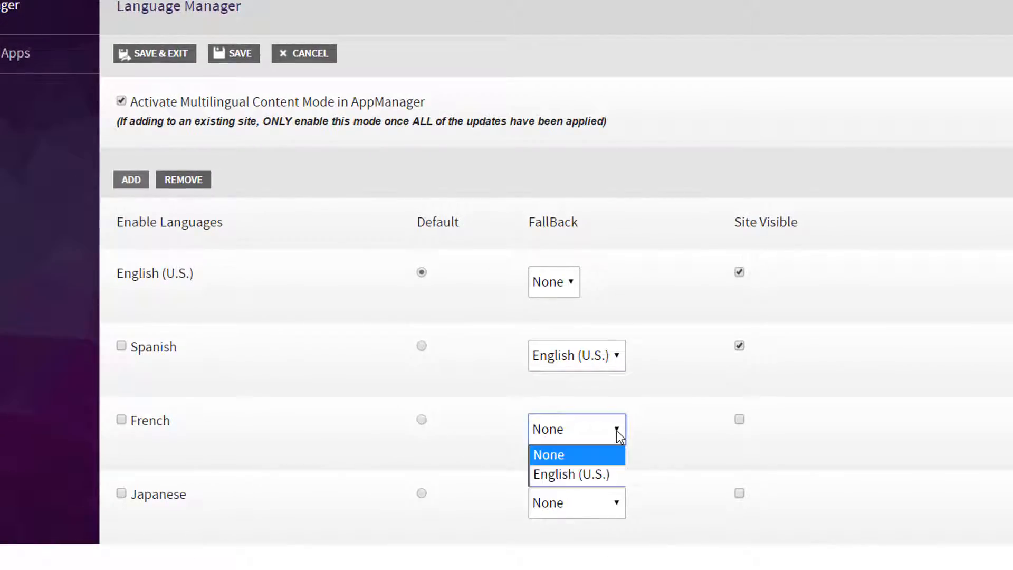
pyautogui.click(587, 473)
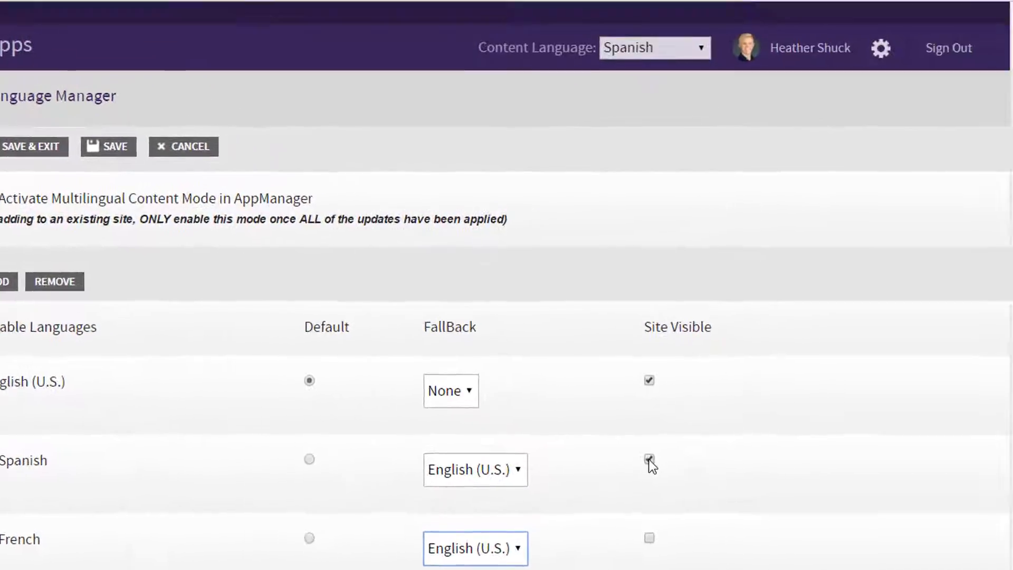
pyautogui.click(654, 47)
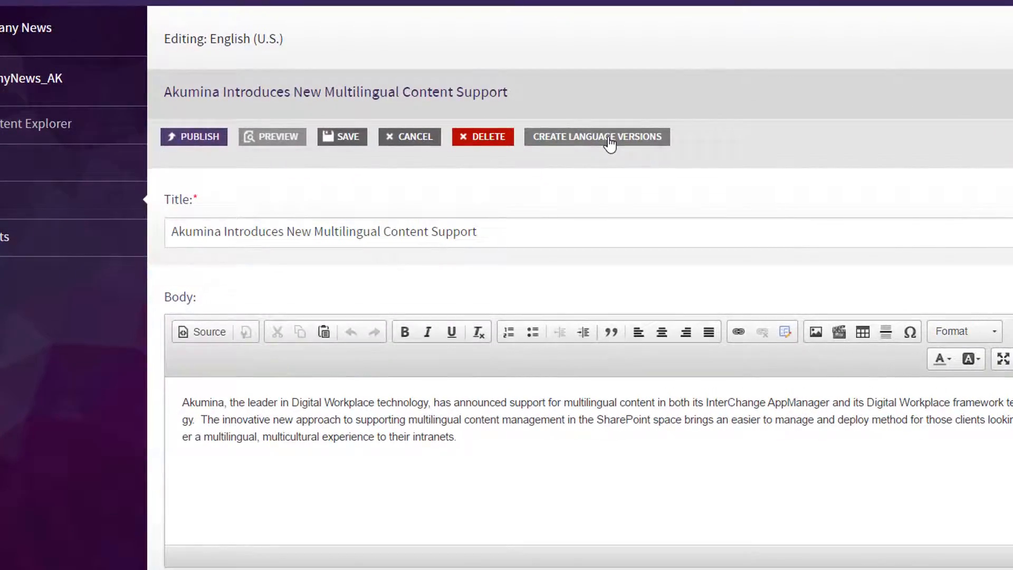
# - Create a Spanish language version of the news item "Akumina Introduces New Multilingual Content Support"
pyautogui.click(611, 138)
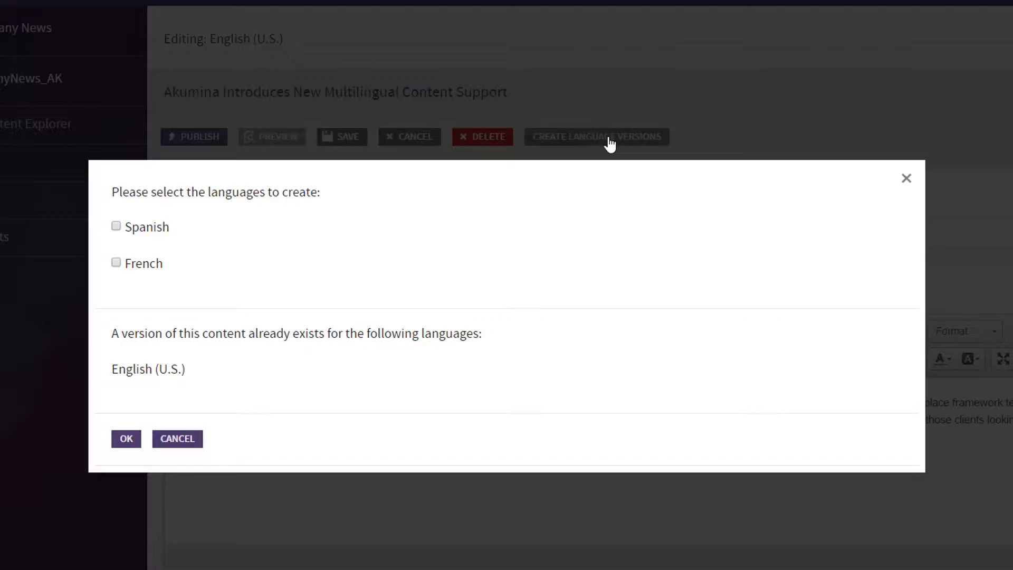
pyautogui.click(116, 226)
pyautogui.click(127, 439)
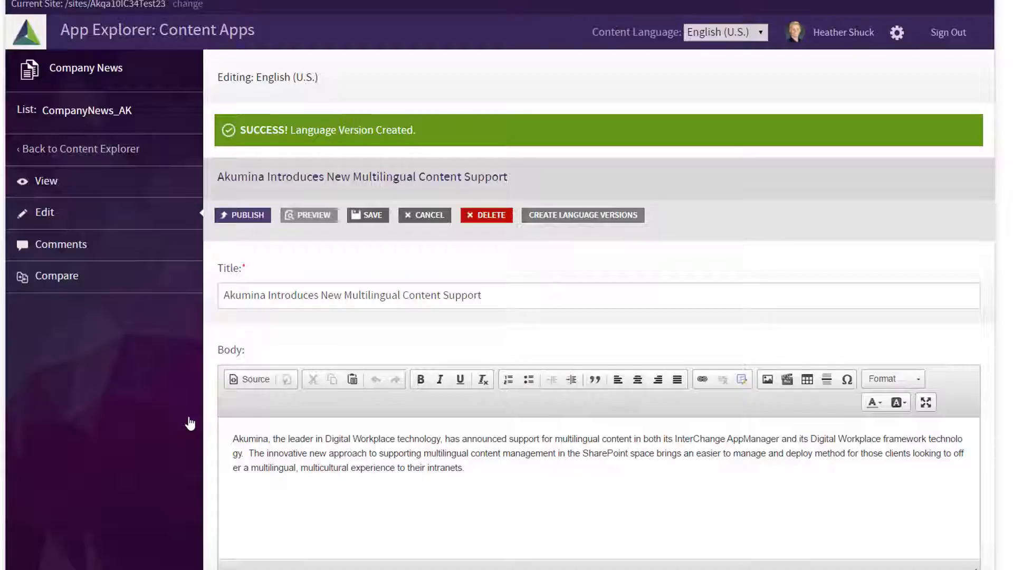
# - Switch the content language of the news item being edited to Spanish and accept the language change
pyautogui.click(738, 33)
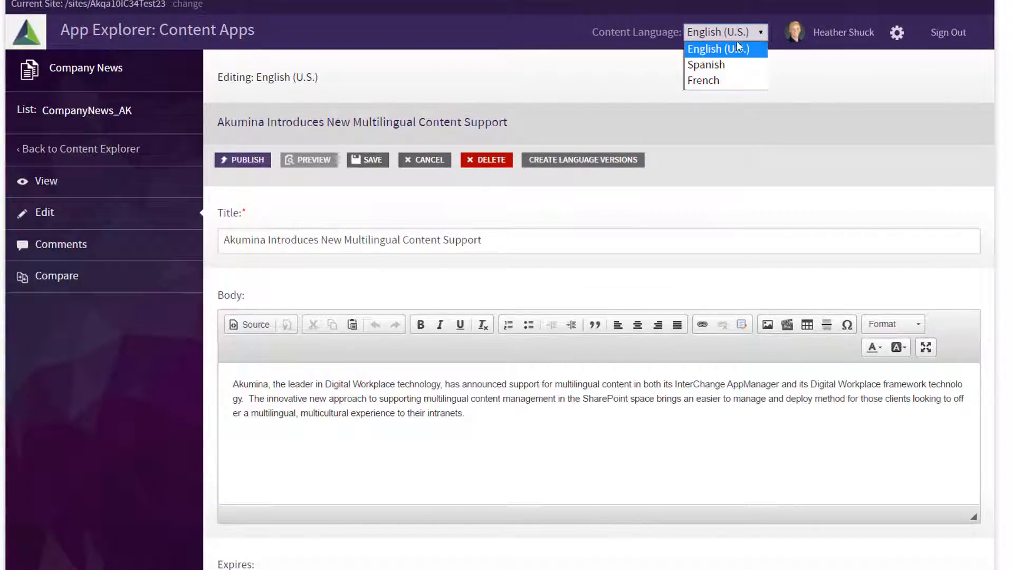
pyautogui.click(717, 65)
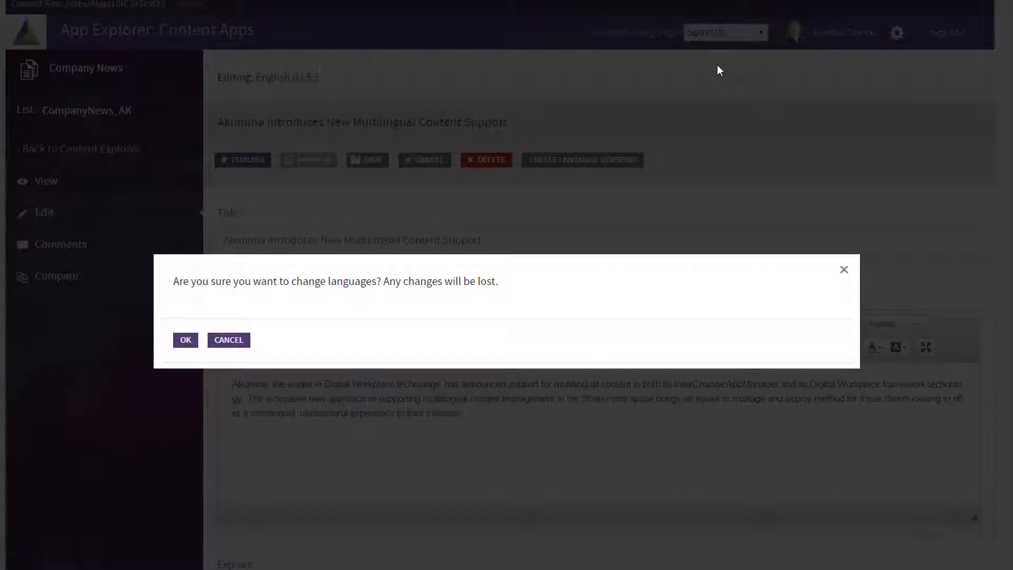
pyautogui.click(185, 340)
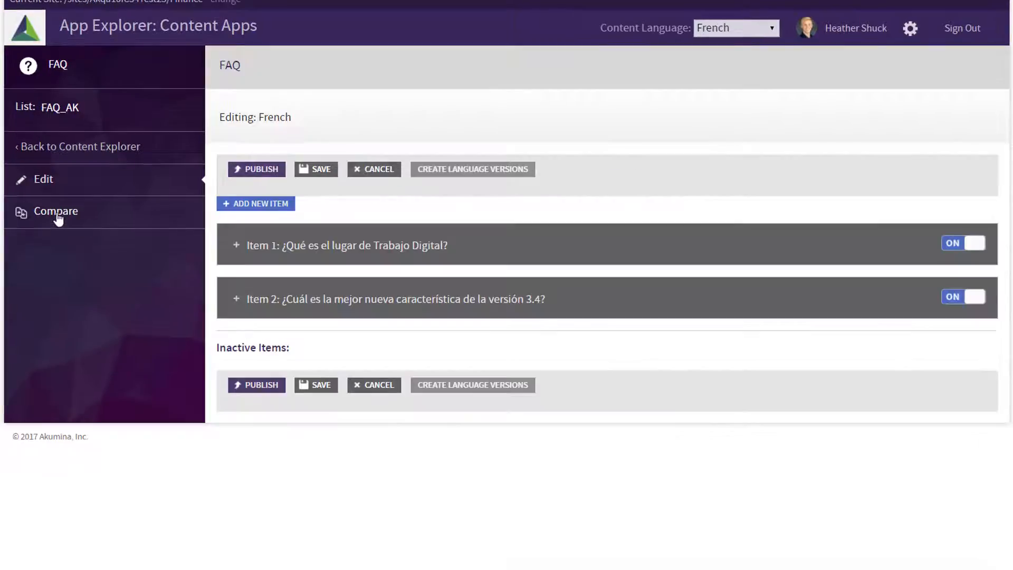
# - Compare the French FAQ content side by side with the English (U.S.) version
pyautogui.click(56, 211)
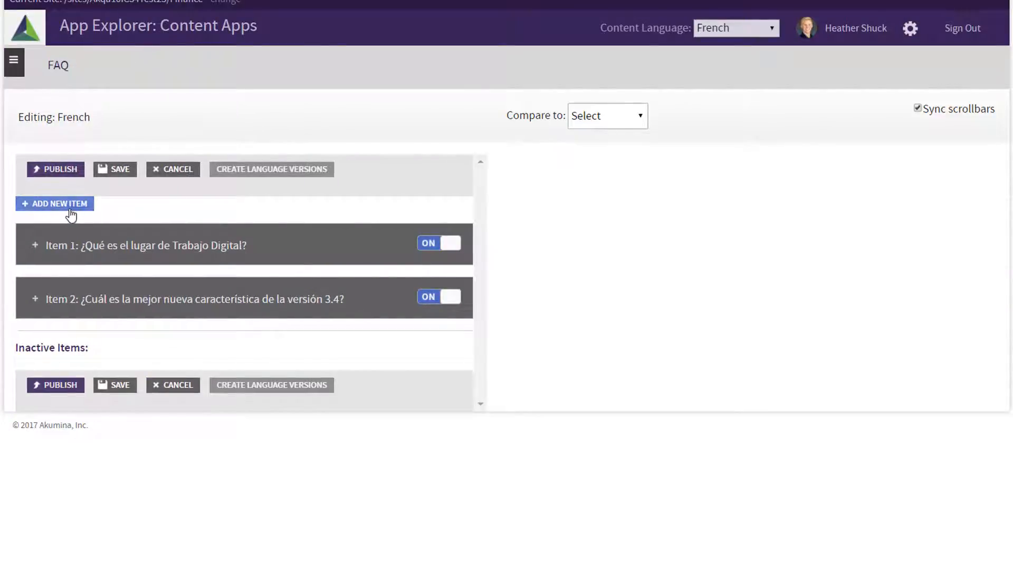
pyautogui.click(638, 117)
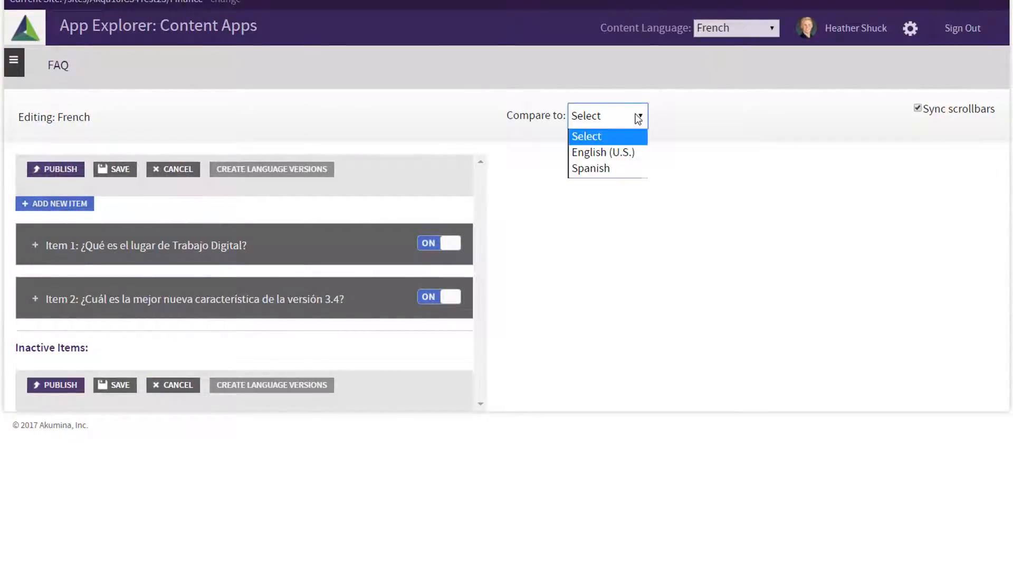
pyautogui.click(607, 152)
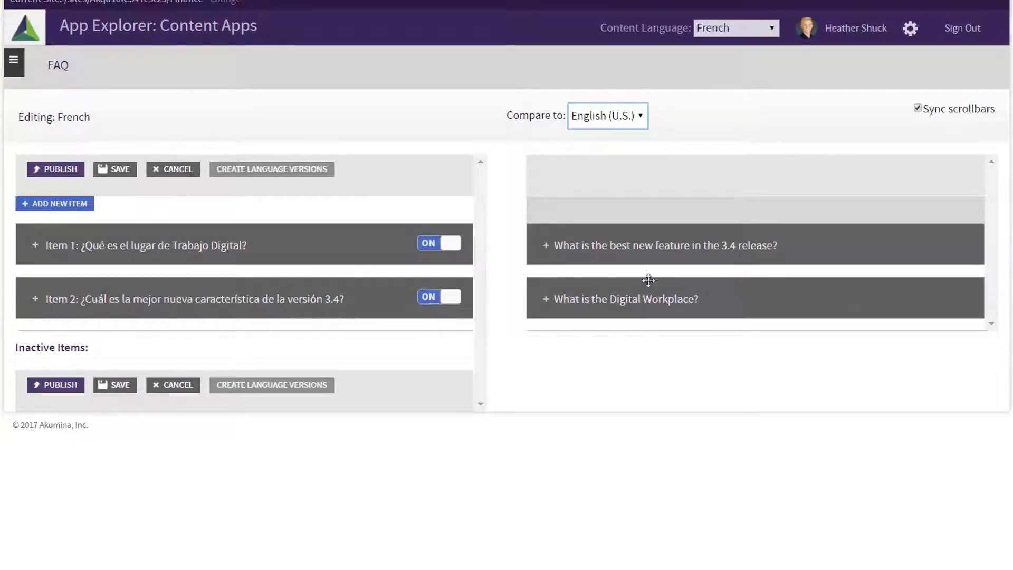
# - Examine the English "What is the best new feature in the 3.4 release?" entry and French Item 1, then collapse both
pyautogui.click(545, 247)
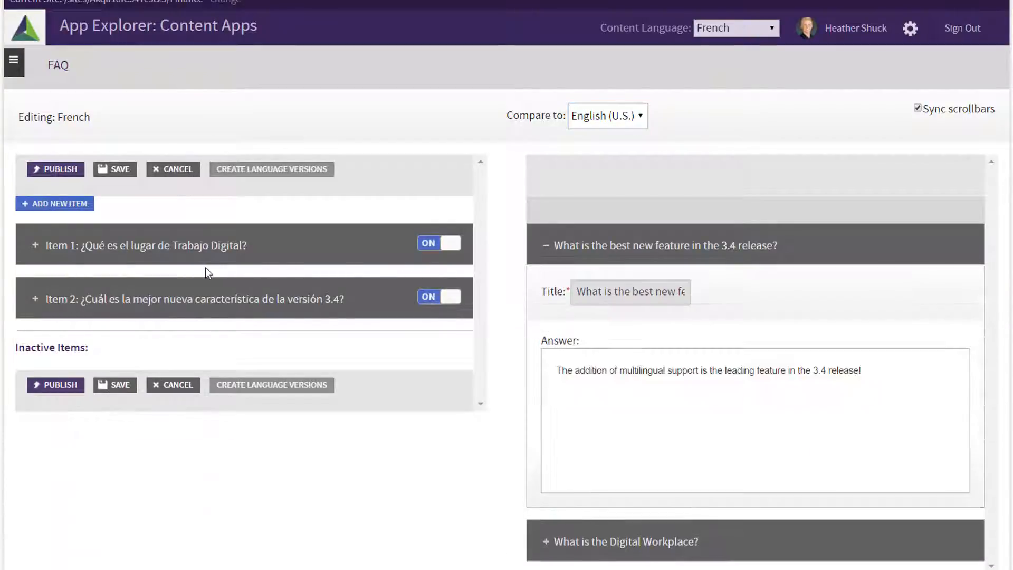
pyautogui.click(36, 248)
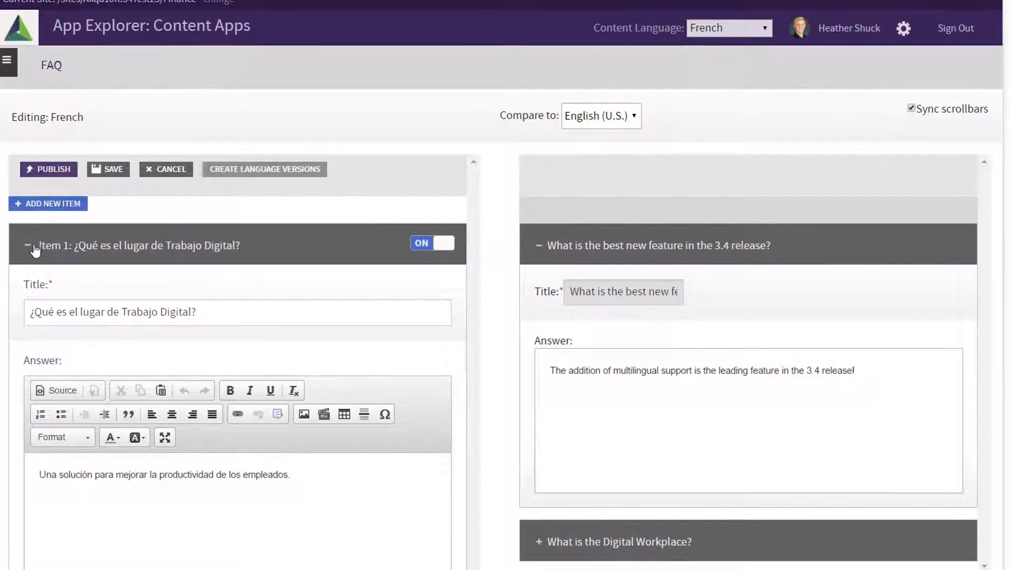
pyautogui.click(29, 246)
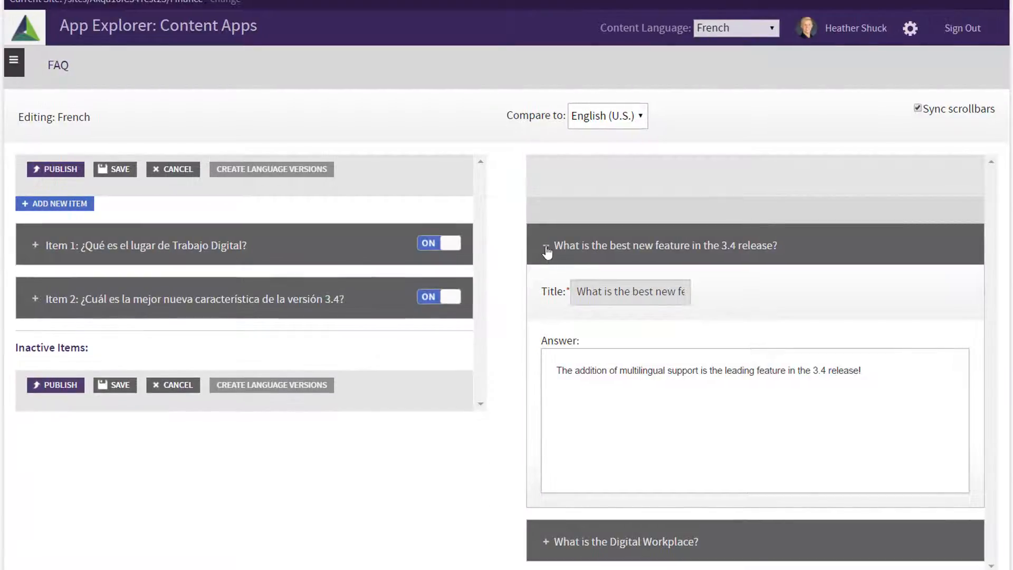
pyautogui.click(546, 247)
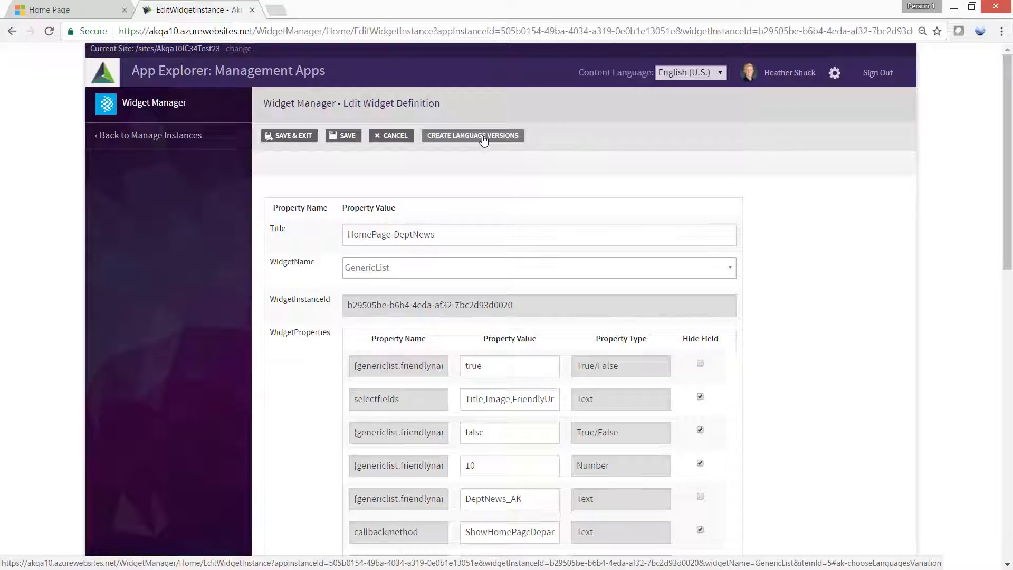
# - Create a Spanish language version of the HomePage-DeptNews widget instance
pyautogui.click(484, 138)
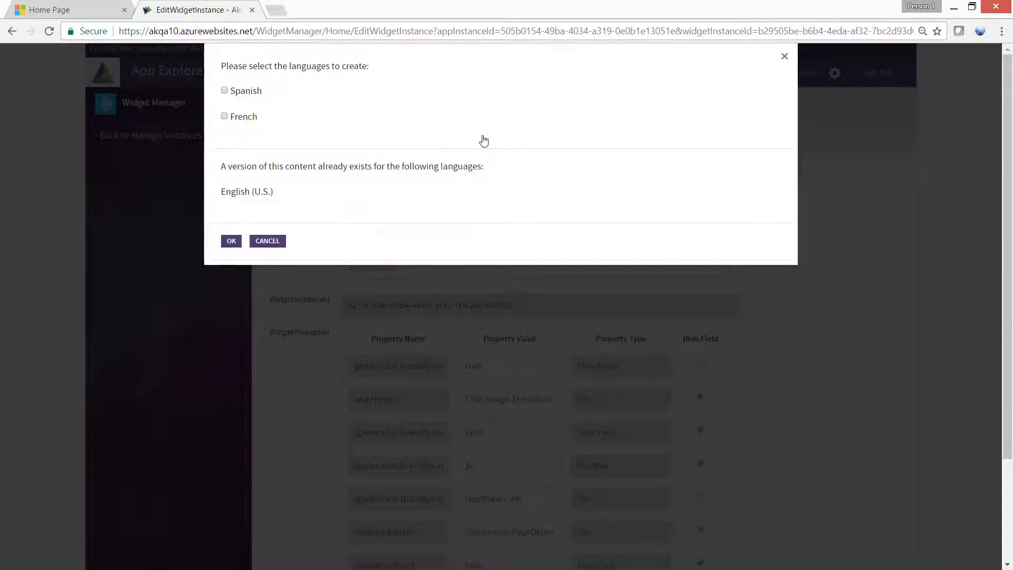
pyautogui.click(225, 92)
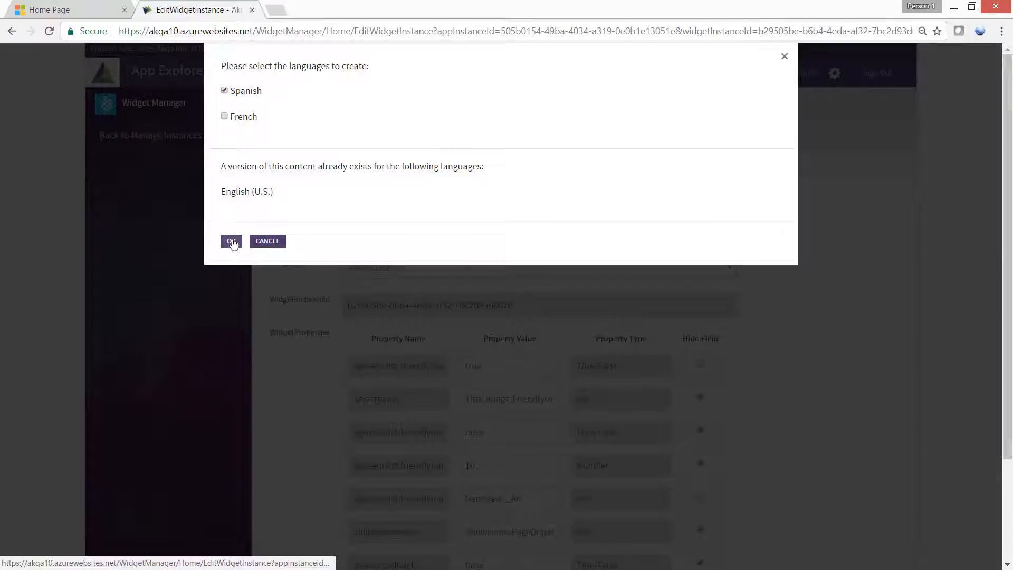
pyautogui.click(232, 241)
# - Switch the content language of the HomePage-DeptNews widget definition to Spanish
pyautogui.click(721, 74)
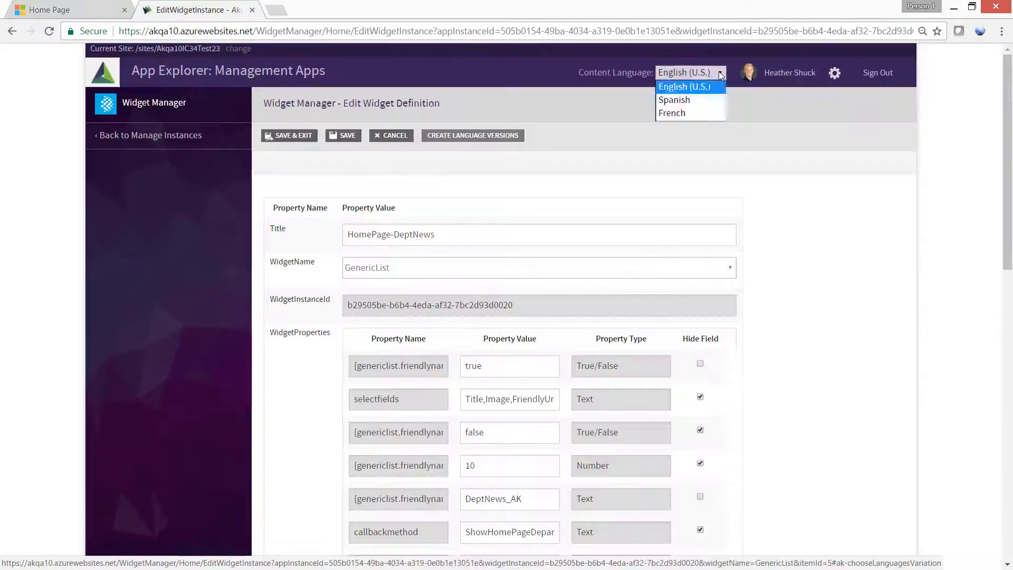
pyautogui.click(721, 75)
pyautogui.click(721, 75)
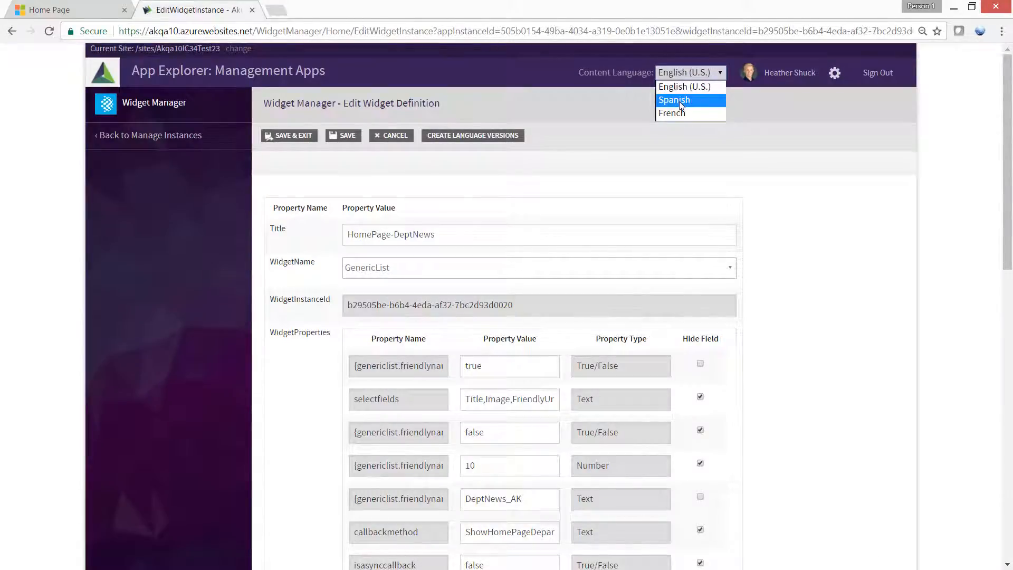
pyautogui.click(679, 101)
pyautogui.scroll(-5, 790, 336)
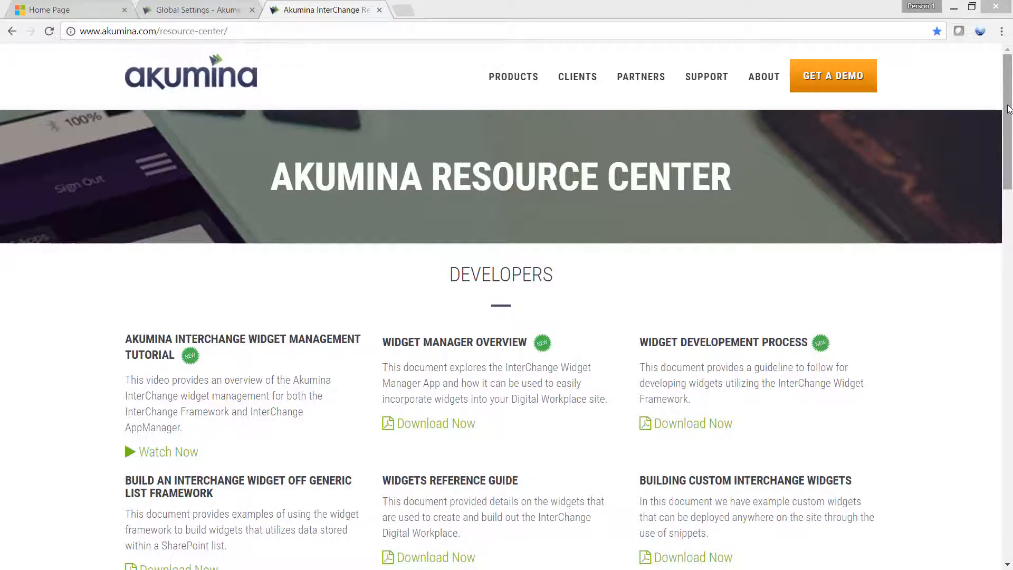
# - Look through the developer resources on the Akumina Resource Center page
pyautogui.moveTo(1009, 109); pyautogui.dragTo(1003, 333)
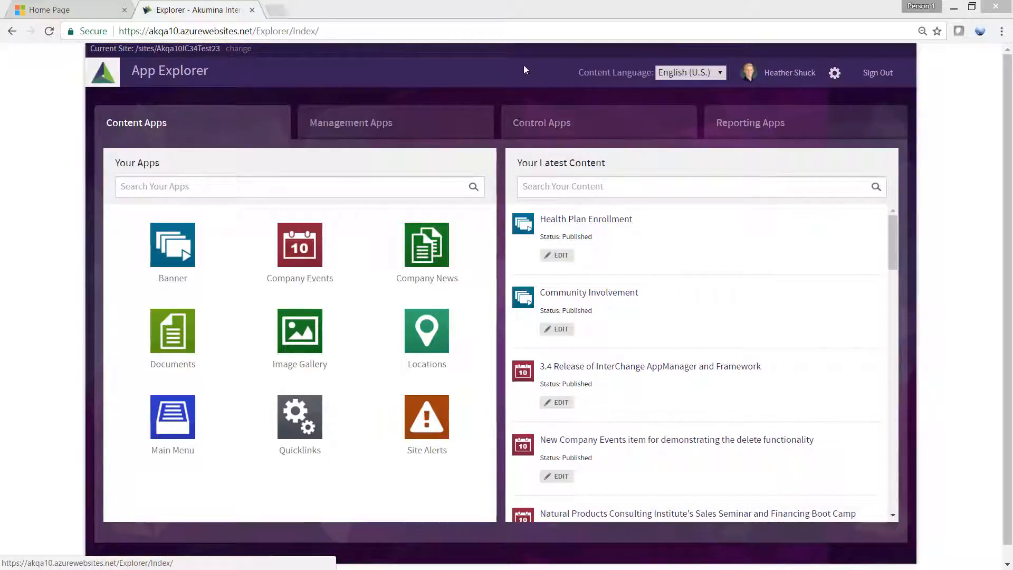
# - Open the Content Apps settings and load the properties of the ImportantDates_AK content app
pyautogui.click(838, 74)
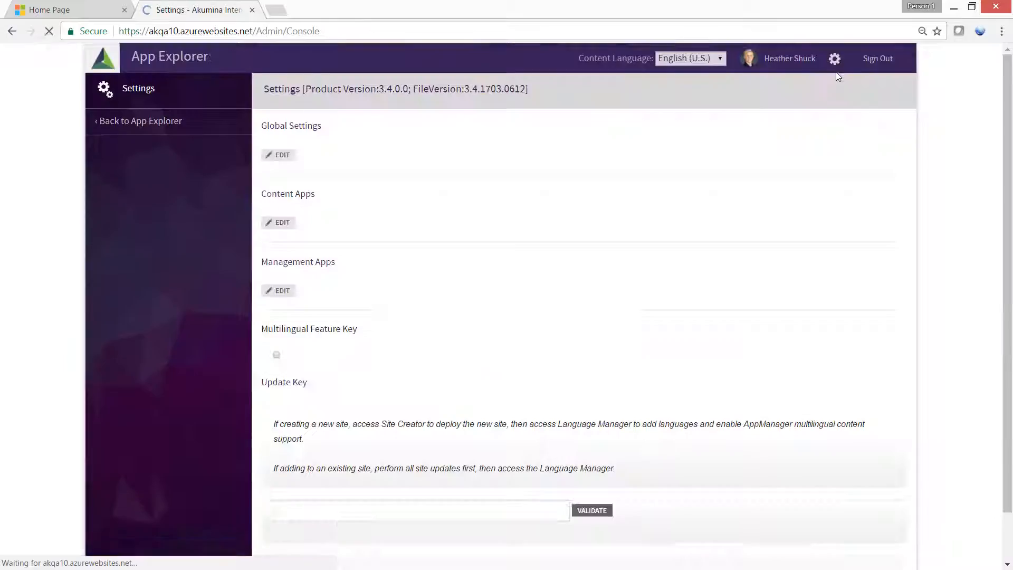
pyautogui.click(285, 237)
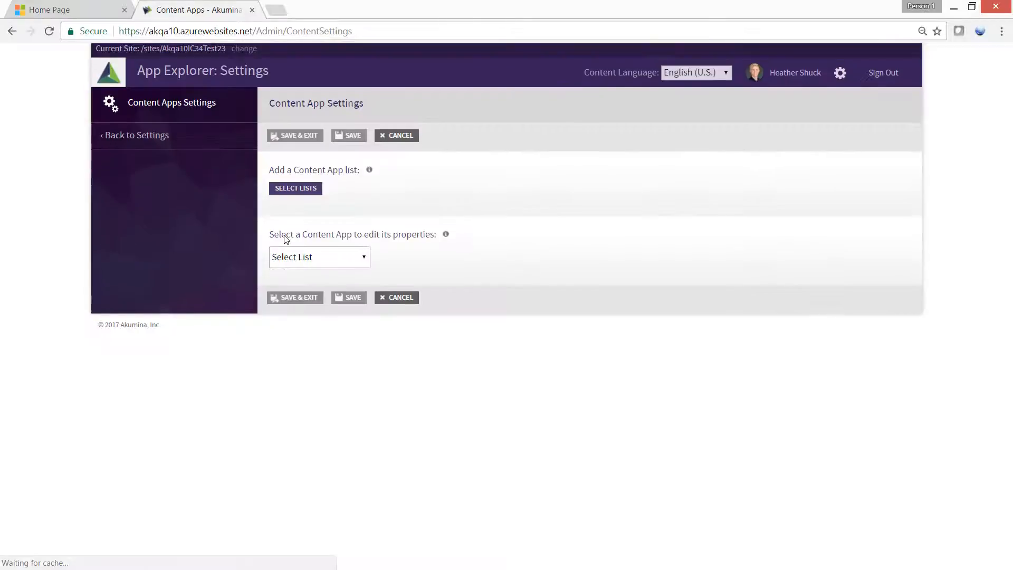
pyautogui.click(365, 259)
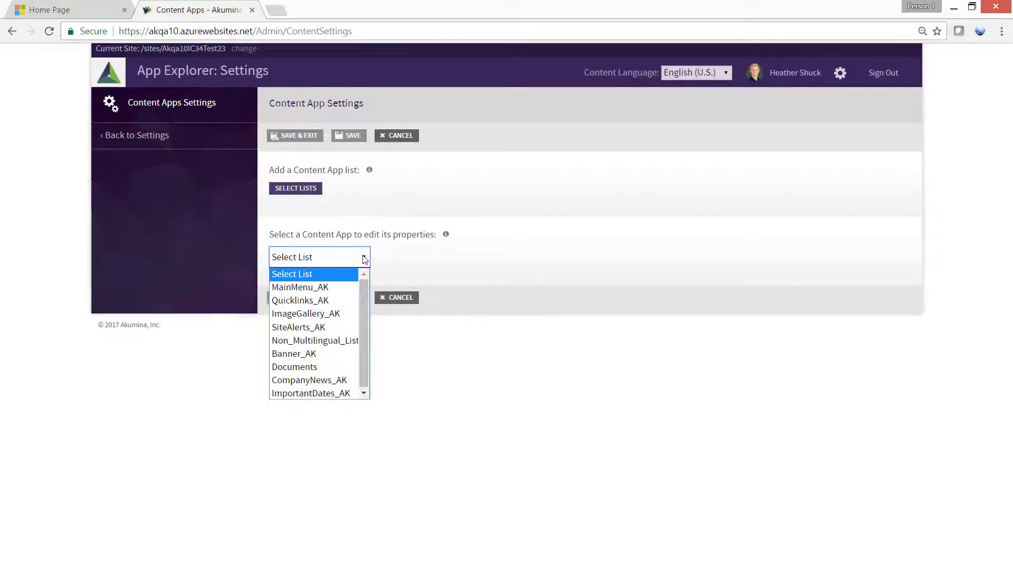
pyautogui.click(318, 392)
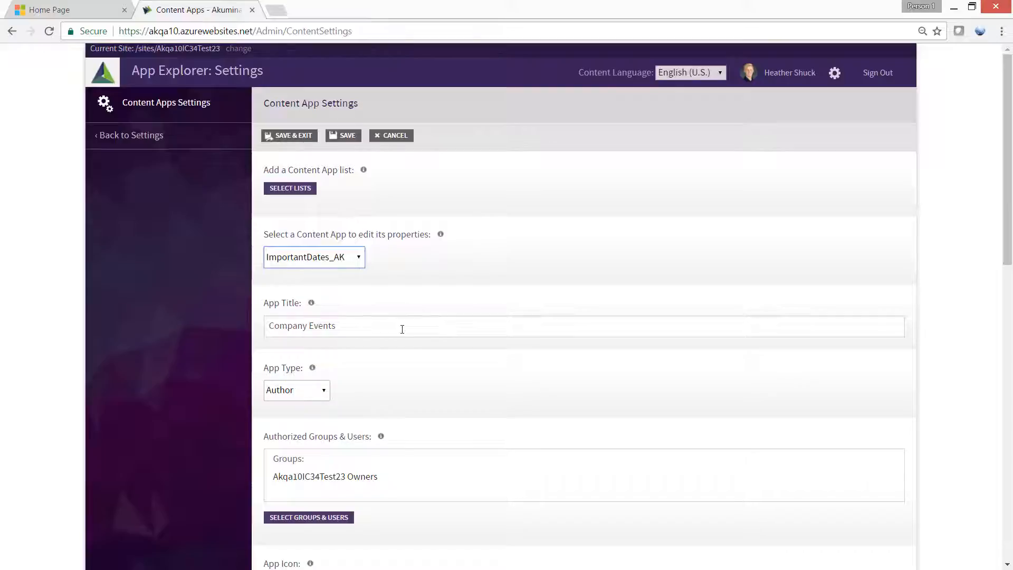
# - Turn off the Hide "Delete" option for the Company Events app, then save and exit its settings
pyautogui.scroll(-12, 401, 329)
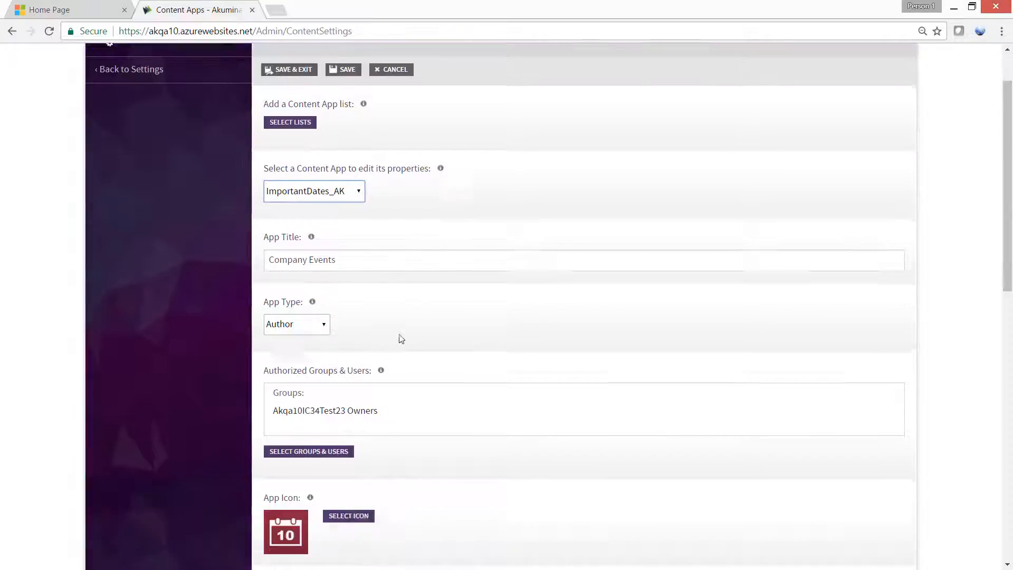
pyautogui.scroll(-3, 402, 344)
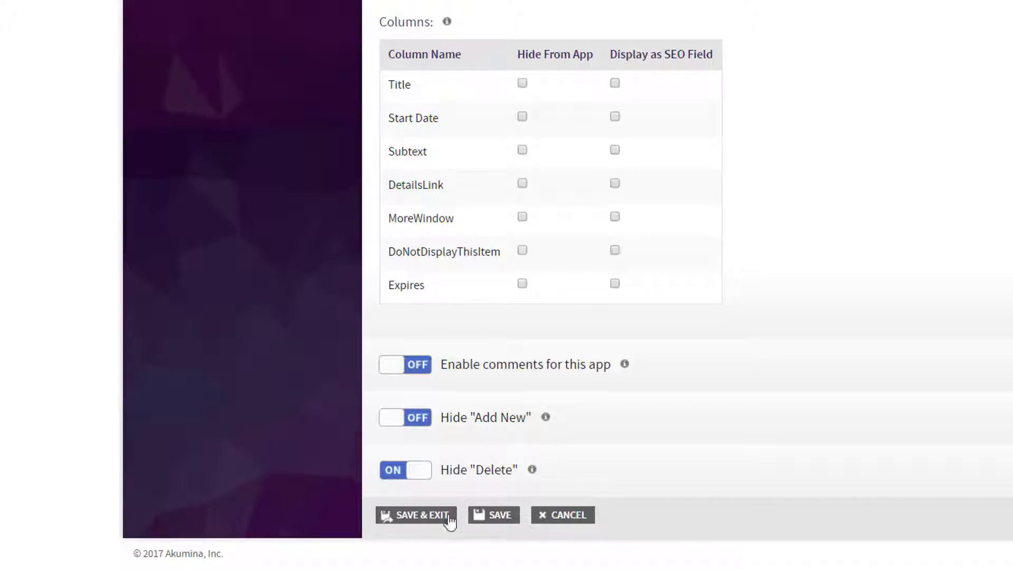
pyautogui.click(418, 477)
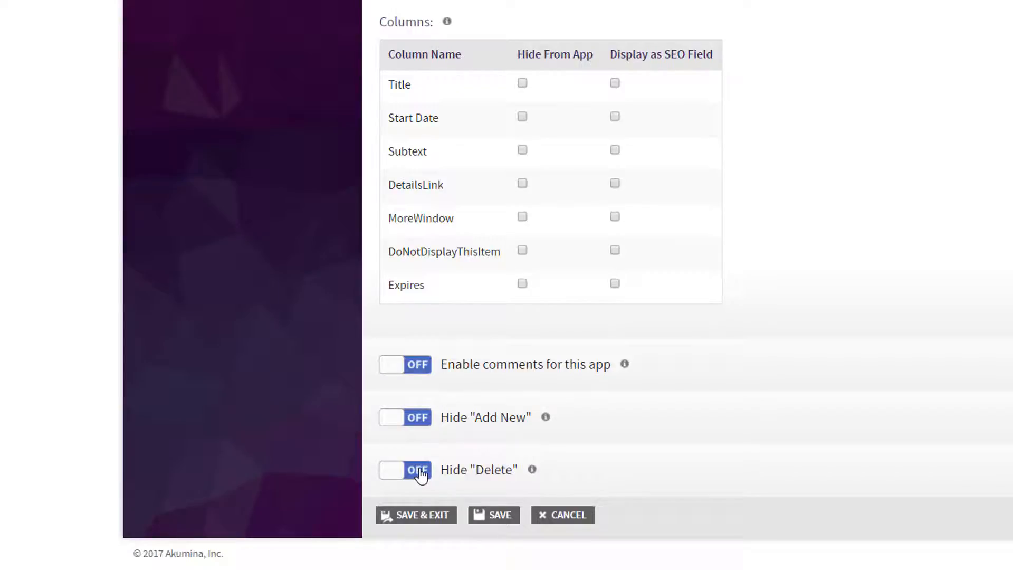
pyautogui.click(396, 522)
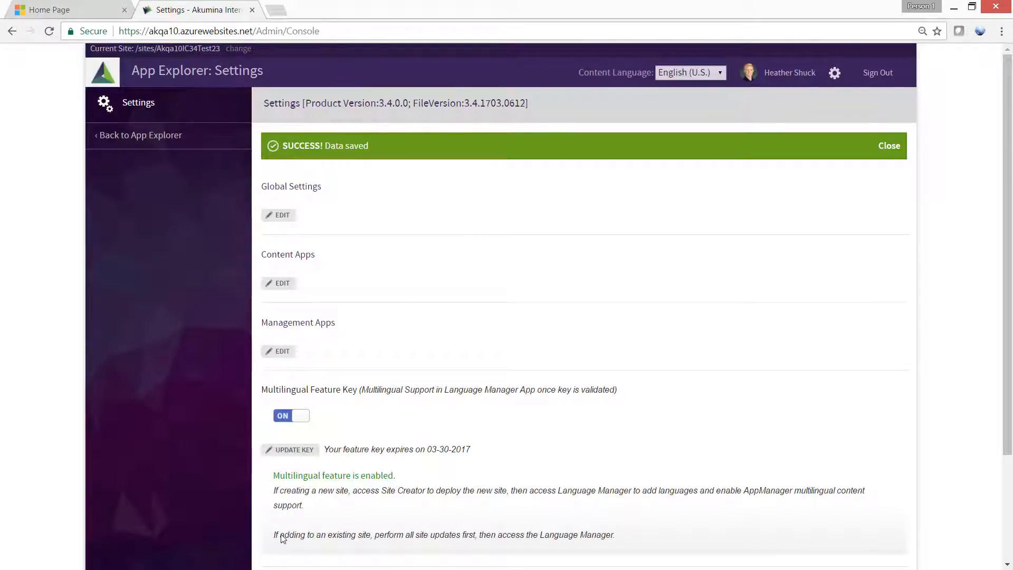
# - Return to the App Explorer and open the Company Events content app
pyautogui.click(151, 136)
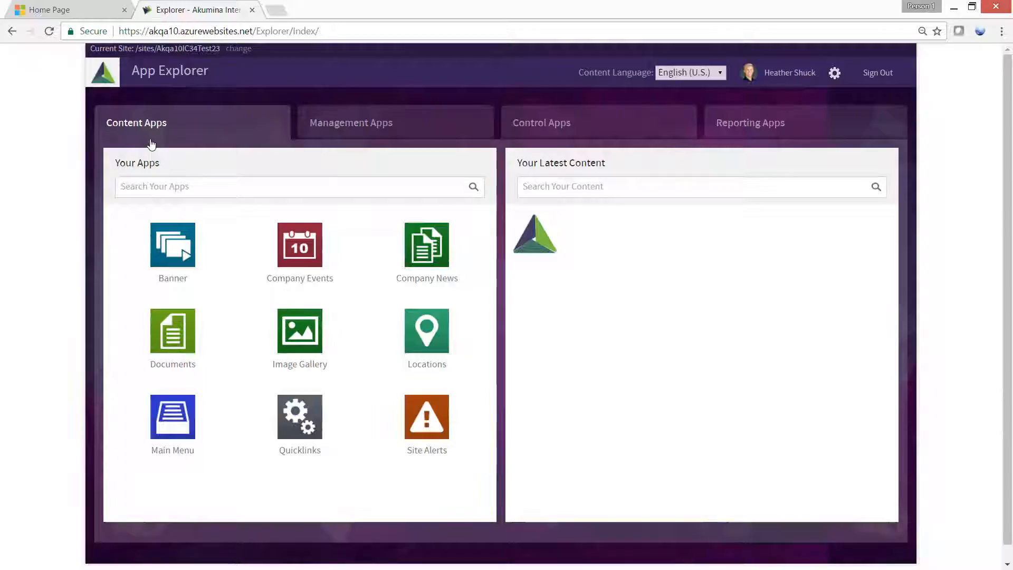
pyautogui.click(308, 252)
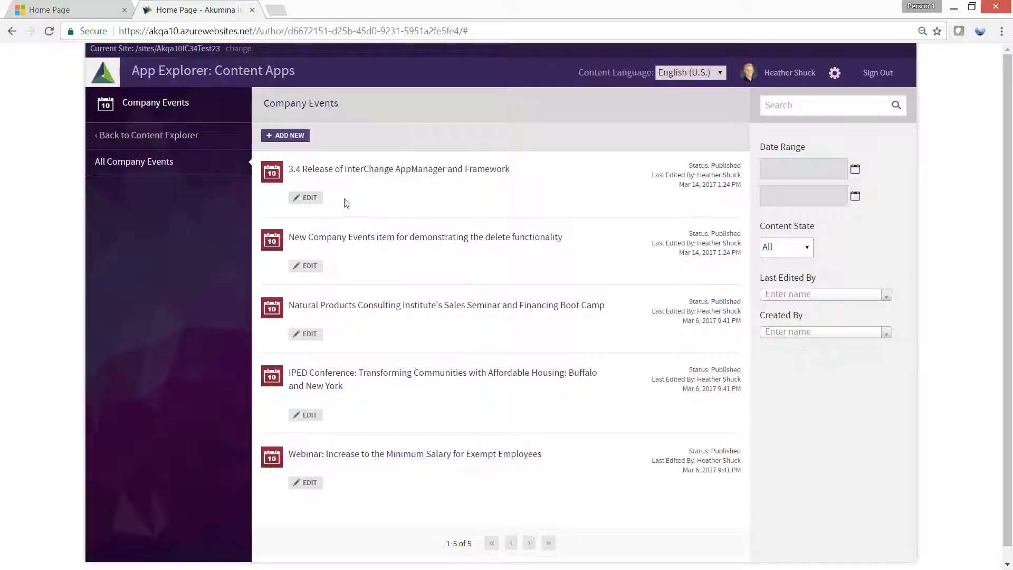
# - Delete the Company Events item titled "New Company Events item for demonstrating the delete functionality"
pyautogui.click(308, 266)
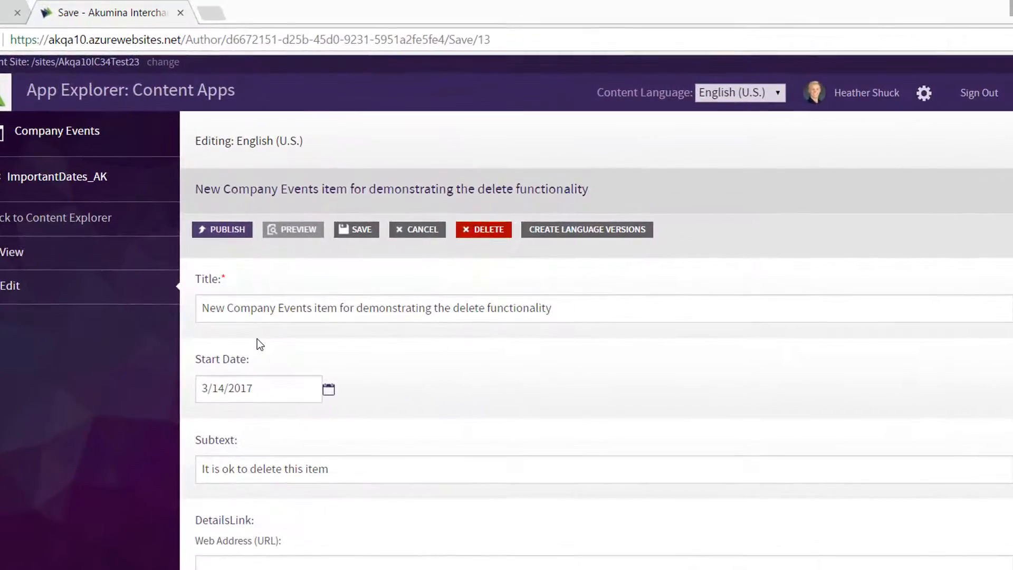
pyautogui.click(489, 232)
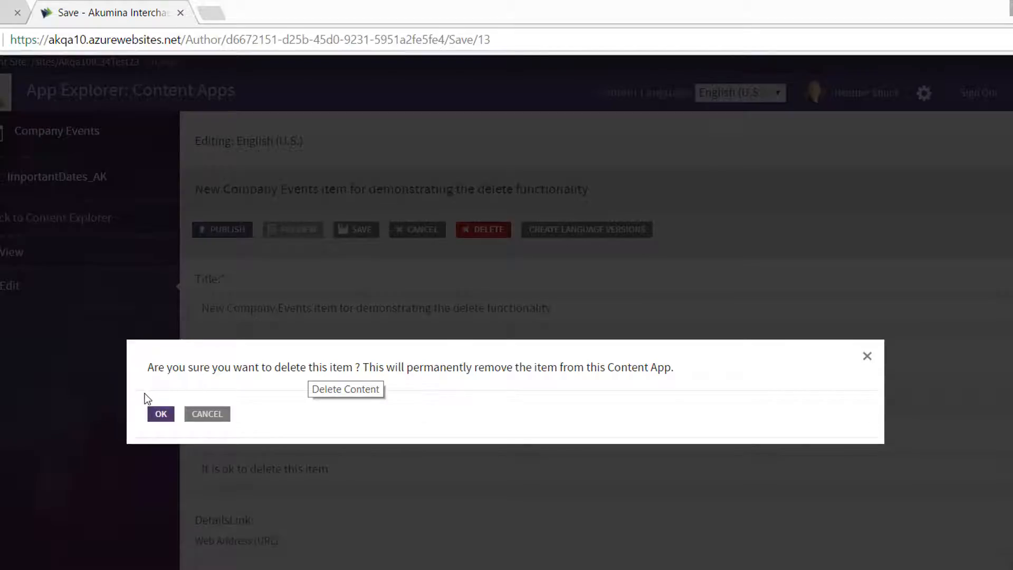
pyautogui.click(161, 415)
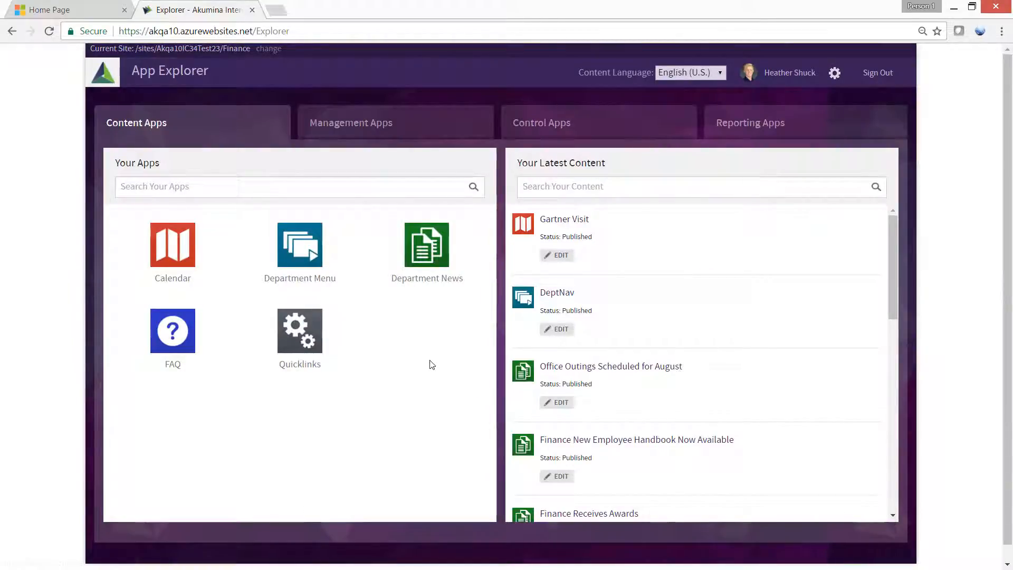
# - Delete the item "Is this a question that can be deleted?" from the FAQ content app, and open its FAQ_AK list
pyautogui.click(189, 347)
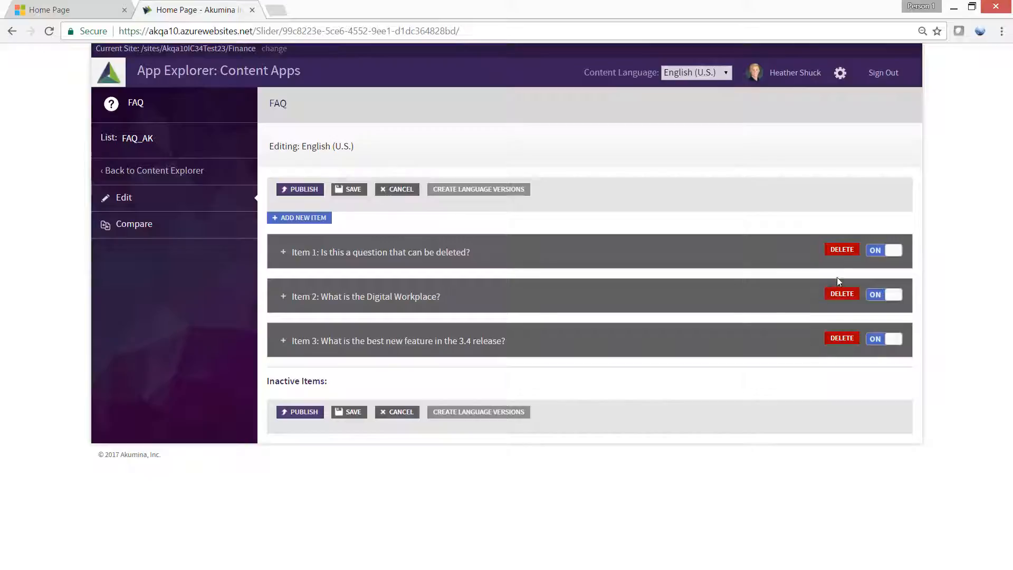
pyautogui.click(844, 253)
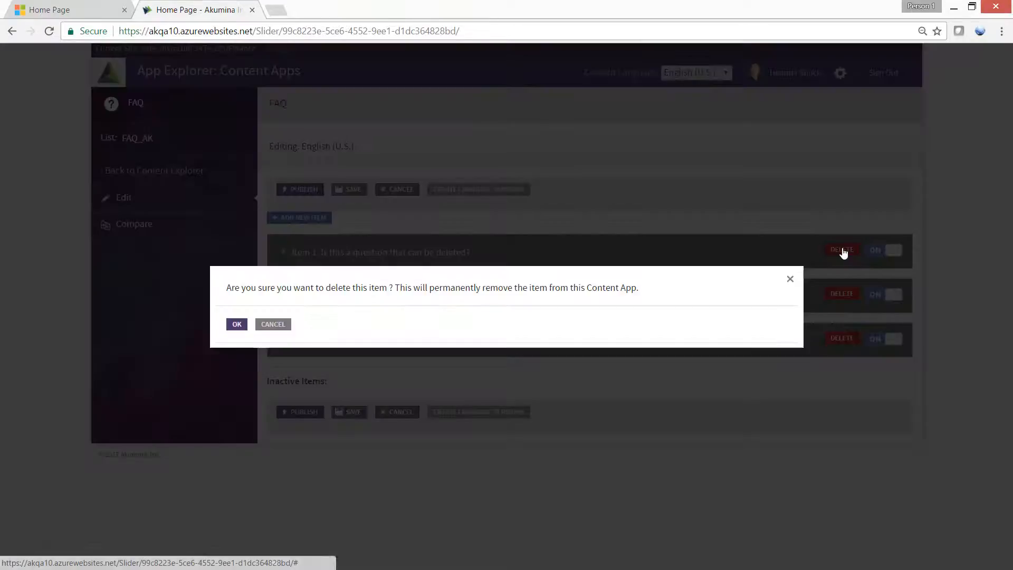
pyautogui.click(237, 325)
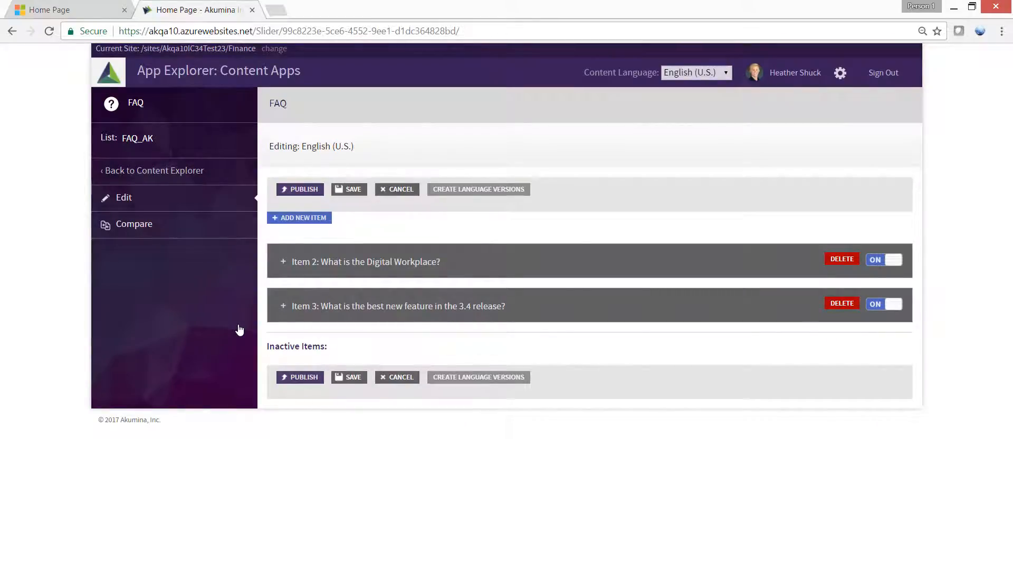
pyautogui.moveTo(681, 307)
pyautogui.mouseDown()
pyautogui.moveTo(673, 407)
pyautogui.moveTo(680, 298)
pyautogui.mouseUp()
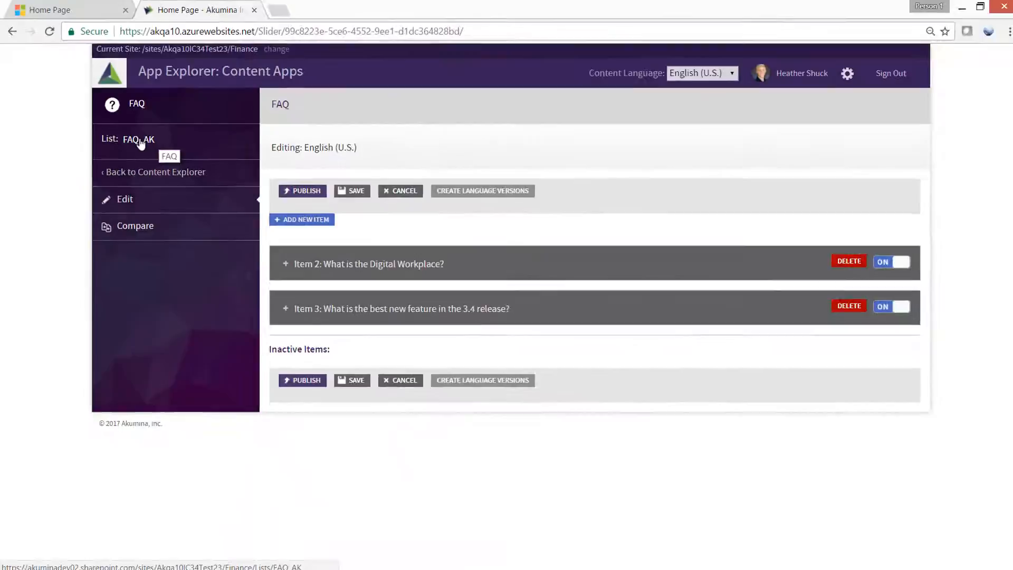
pyautogui.click(227, 200)
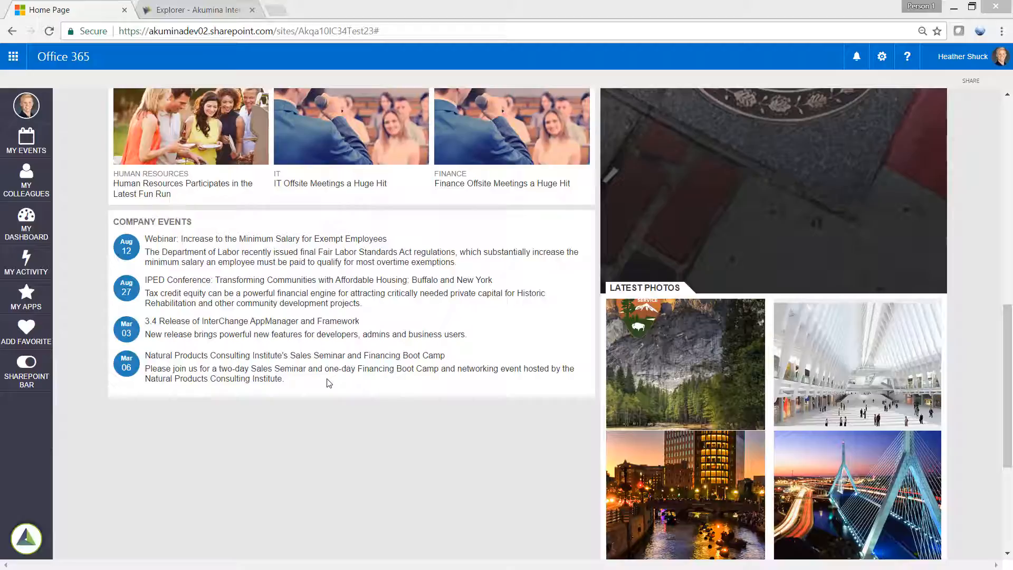
# - Switch back to AppManager and open the ImportantDates widget for editing in the Widget Manager
pyautogui.click(217, 12)
pyautogui.click(832, 309)
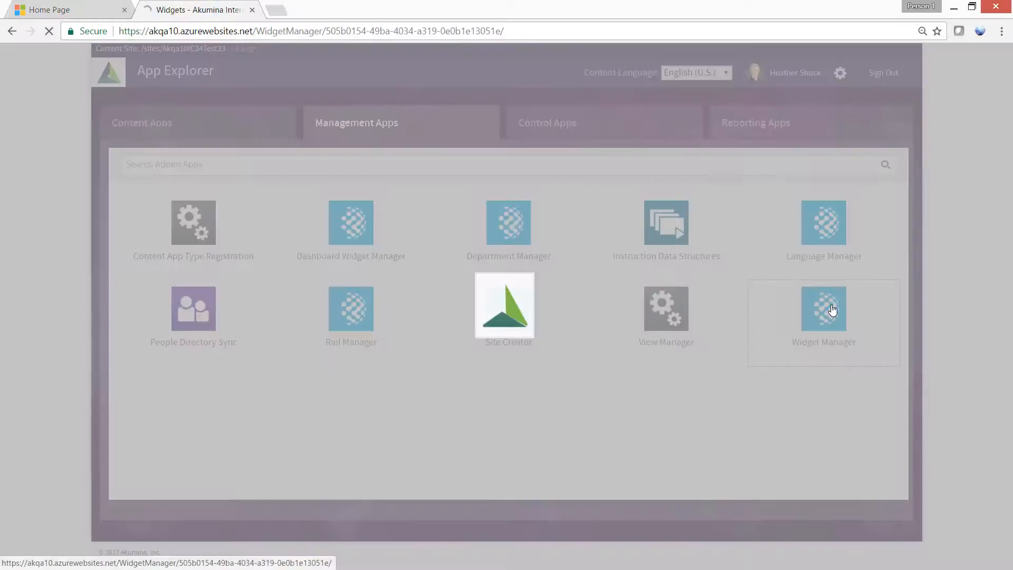
pyautogui.scroll(-4, 333, 385)
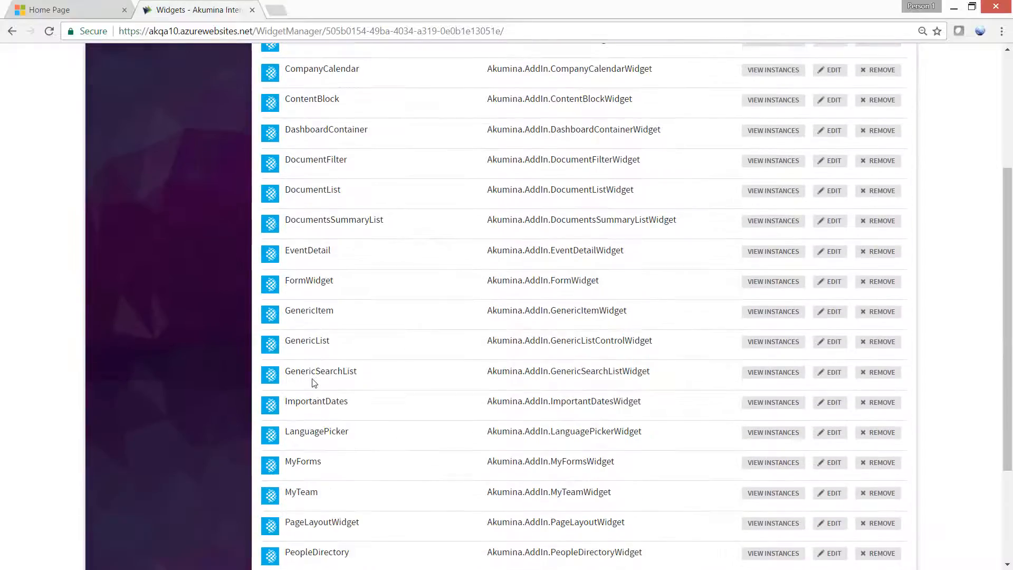
pyautogui.click(838, 405)
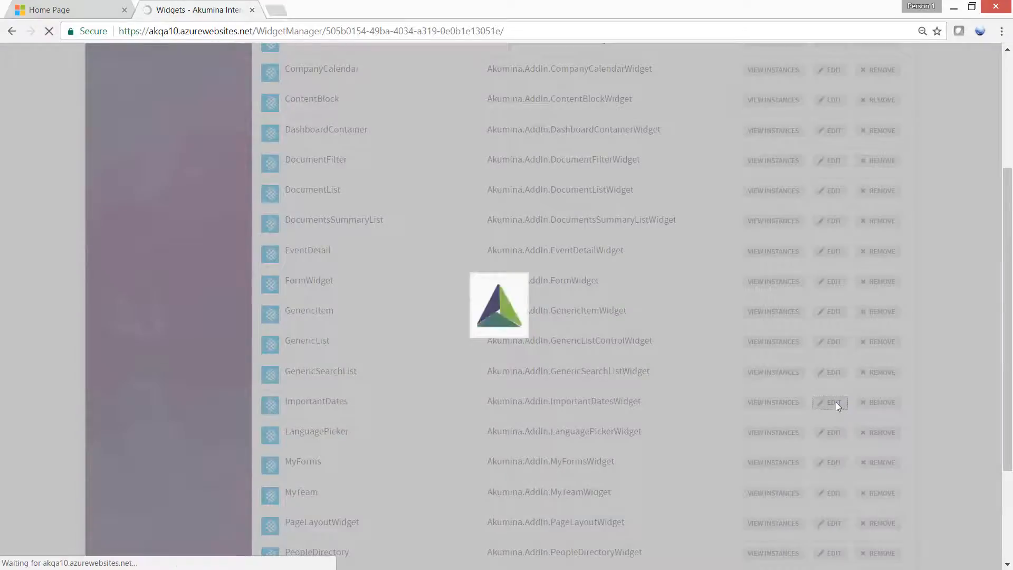
# - Add a second widget view to the ImportantDates widget and name it columnview
pyautogui.scroll(-6, 353, 454)
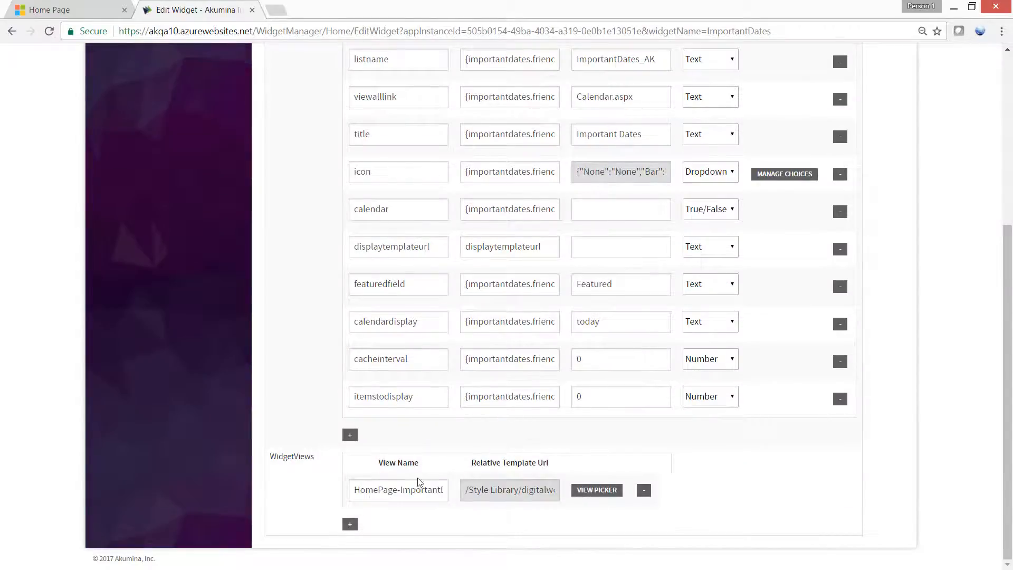
pyautogui.click(350, 525)
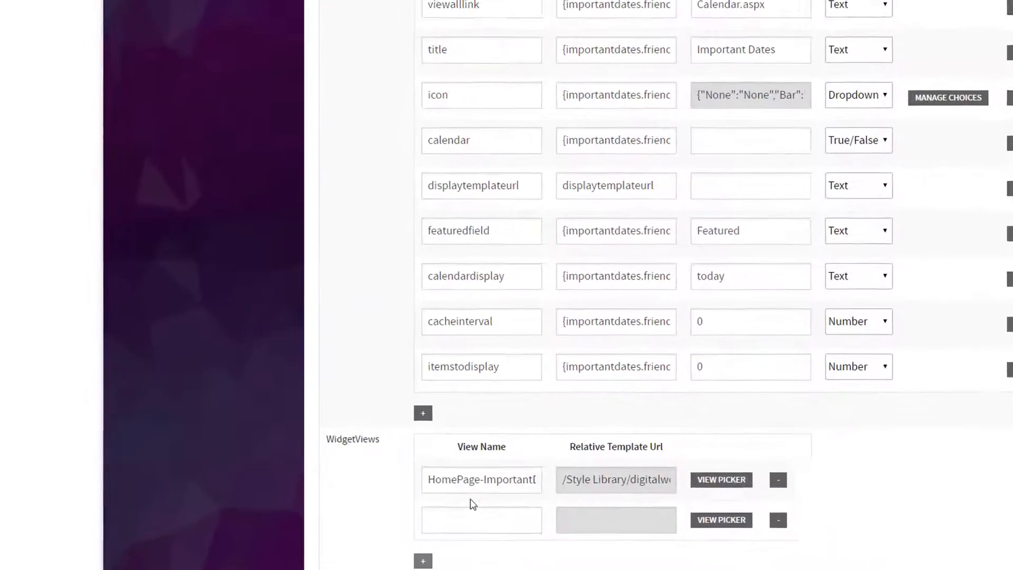
pyautogui.click(489, 475)
pyautogui.write('colu')
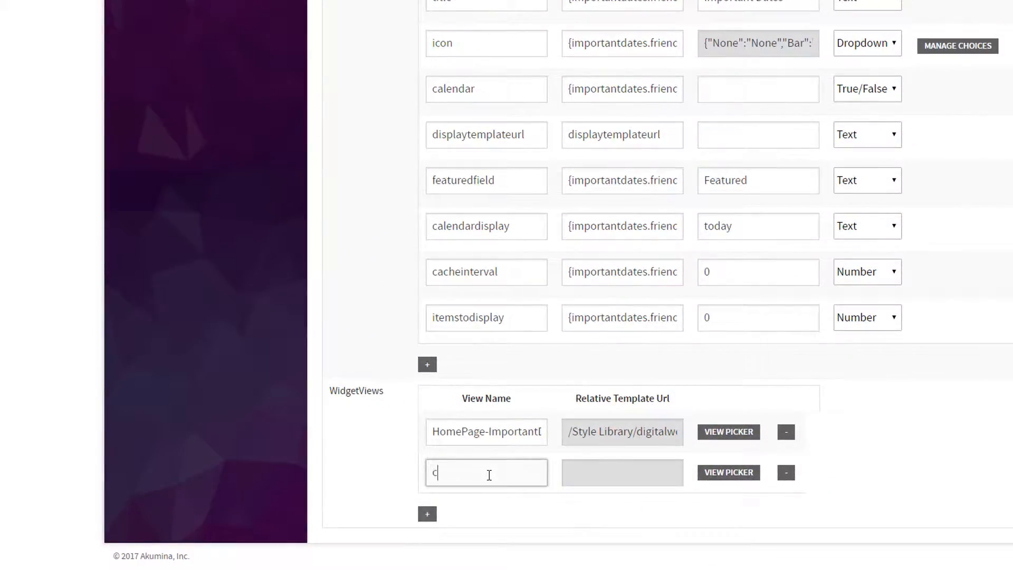
pyautogui.write('mnview')
# - For the columnview template, select the ImportantDates folder under DigitalWorkPlace, Content, Templates in the View Picker
pyautogui.click(729, 473)
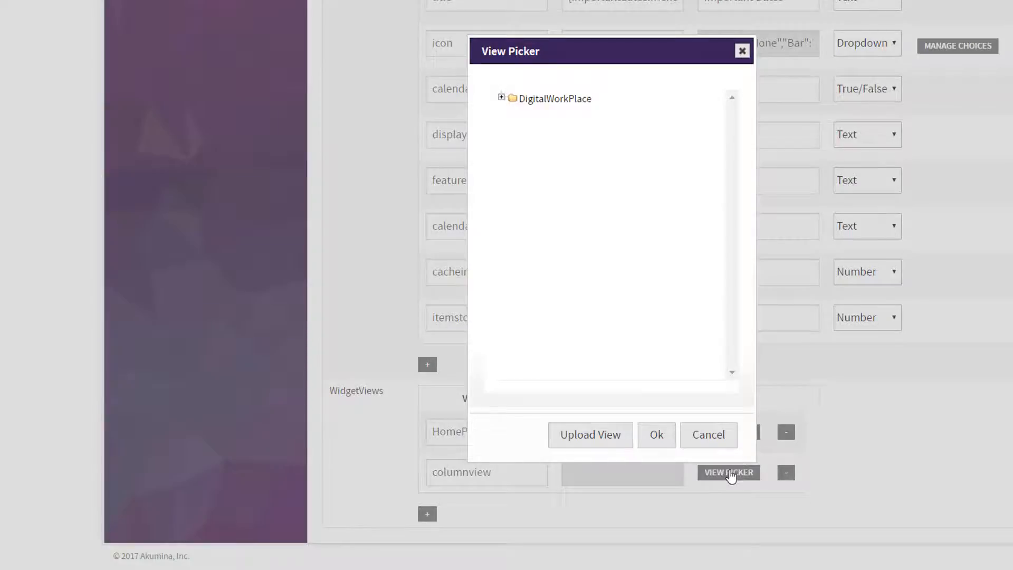
pyautogui.click(502, 99)
pyautogui.click(513, 117)
pyautogui.click(524, 136)
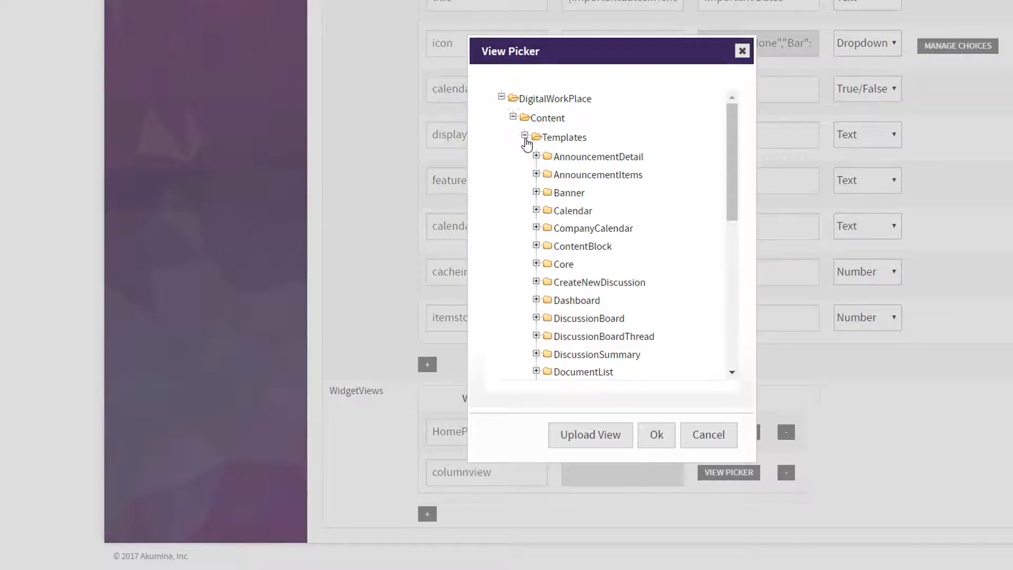
pyautogui.moveTo(732, 168); pyautogui.dragTo(731, 285)
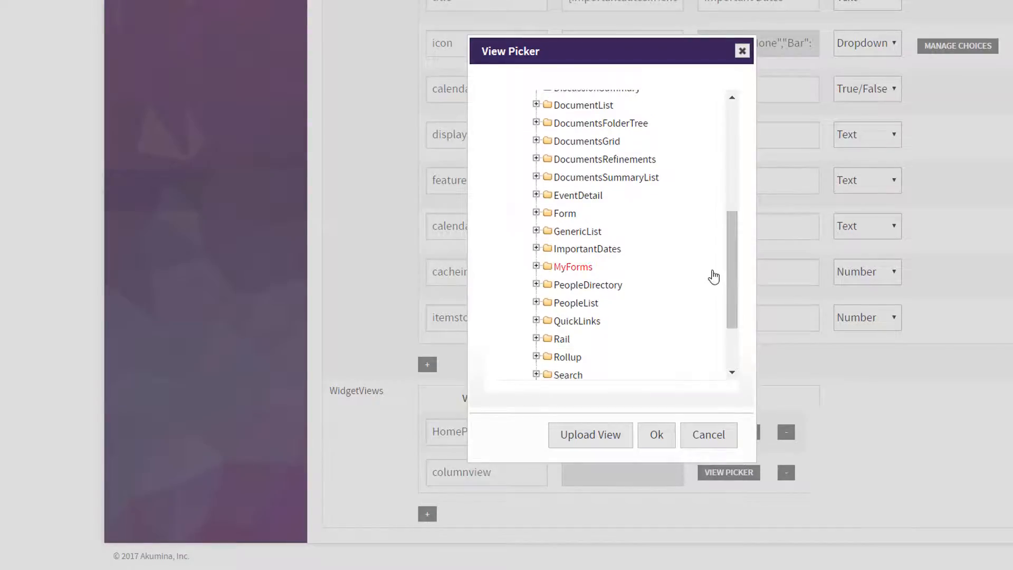
pyautogui.click(537, 250)
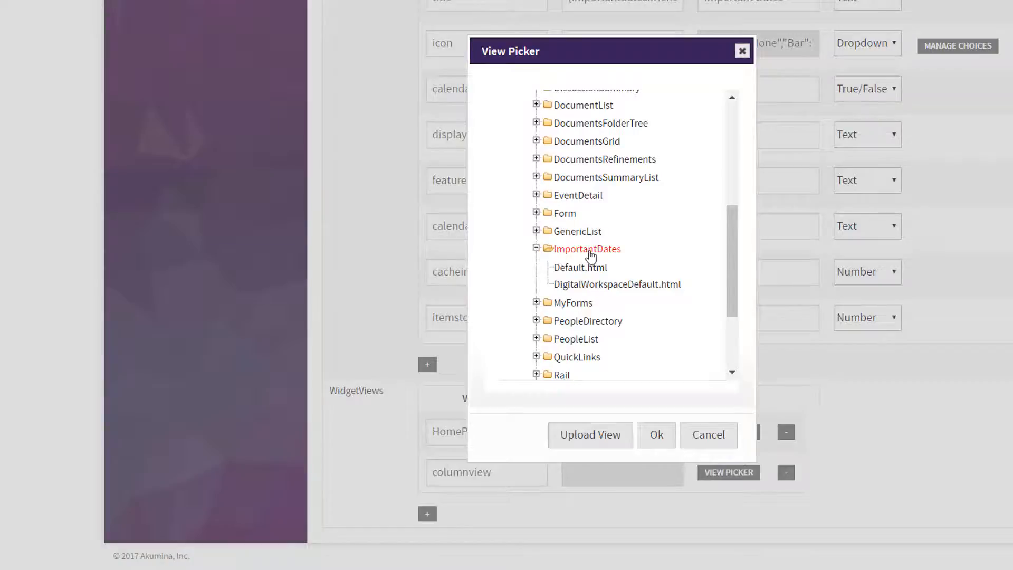
pyautogui.click(597, 252)
pyautogui.click(597, 253)
# - Upload the view file Upcoming.html to the selected ImportantDates folder
pyautogui.click(597, 441)
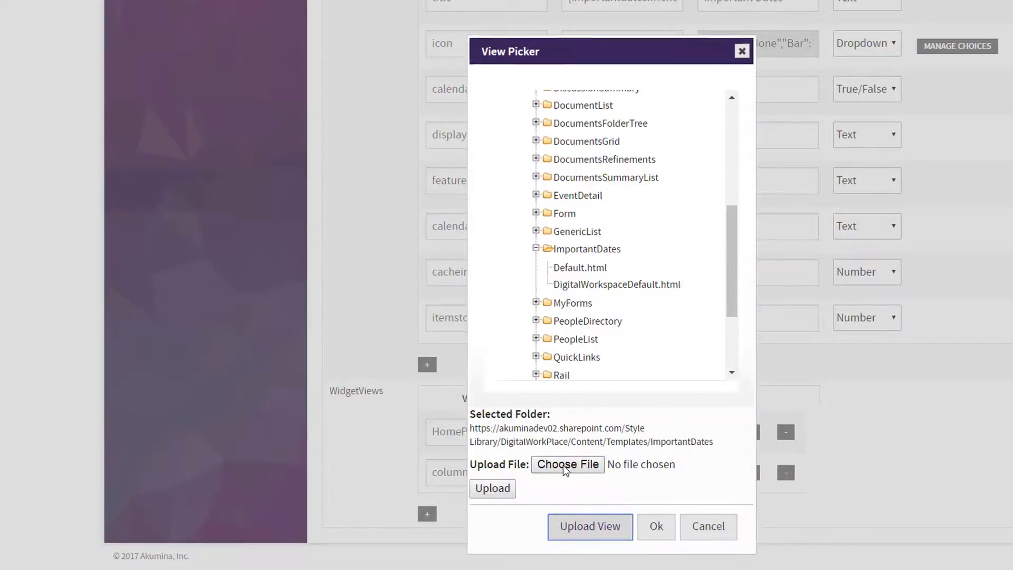
pyautogui.click(510, 477)
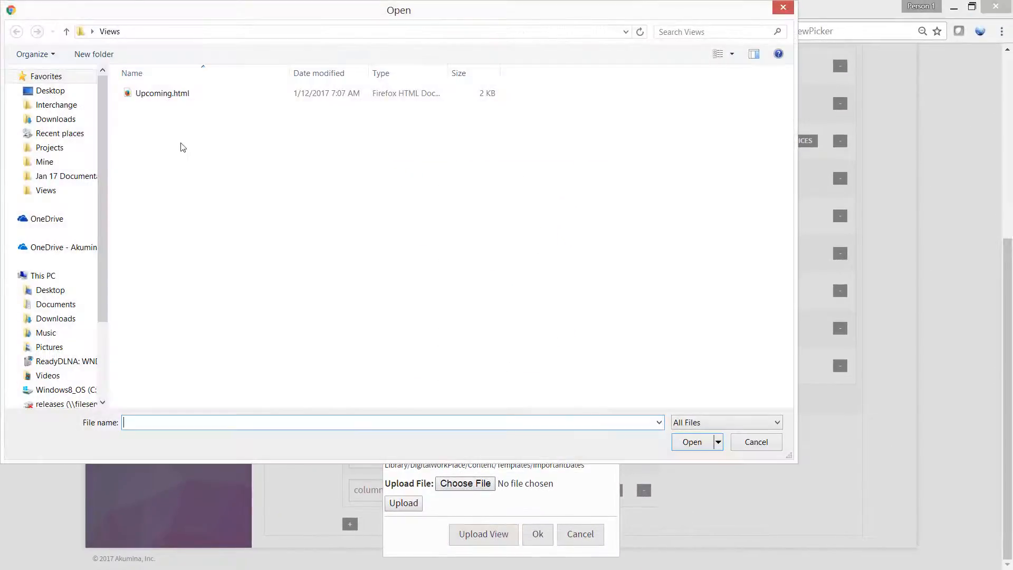
pyautogui.doubleClick(158, 96)
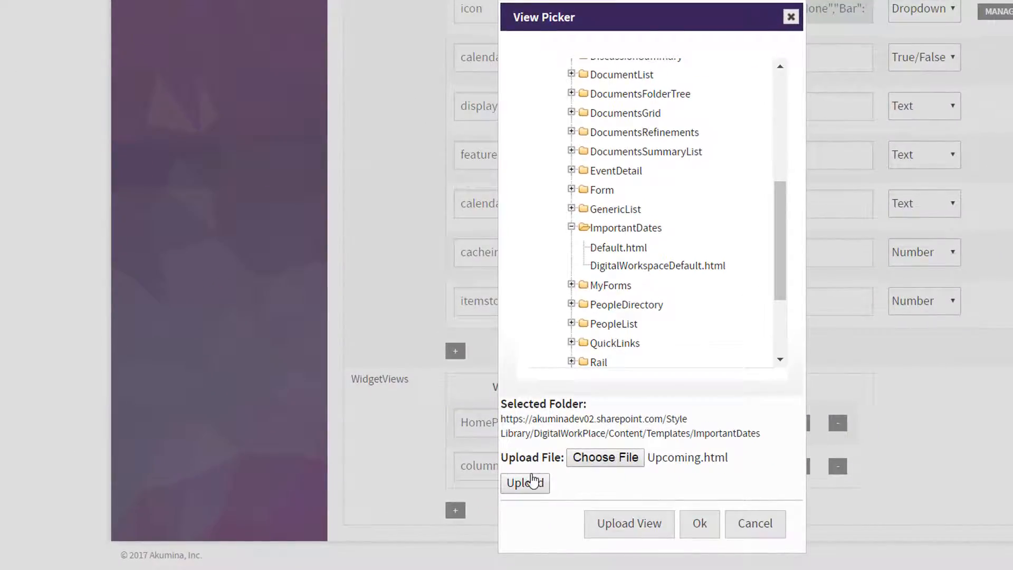
pyautogui.click(532, 484)
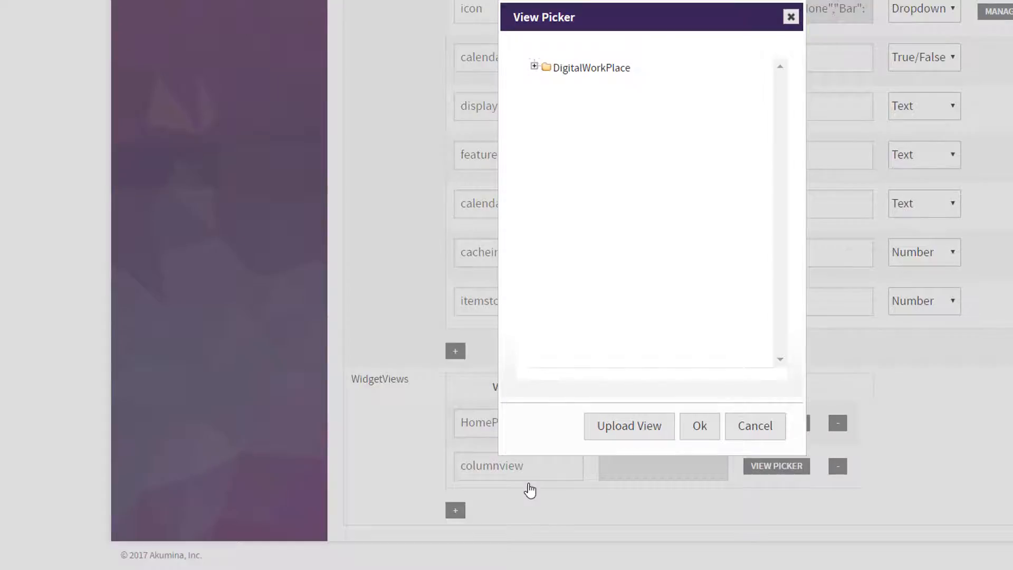
# - Assign Upcoming.html from the ImportantDates templates folder to the columnview view, then save and exit the widget
pyautogui.click(534, 66)
pyautogui.click(547, 87)
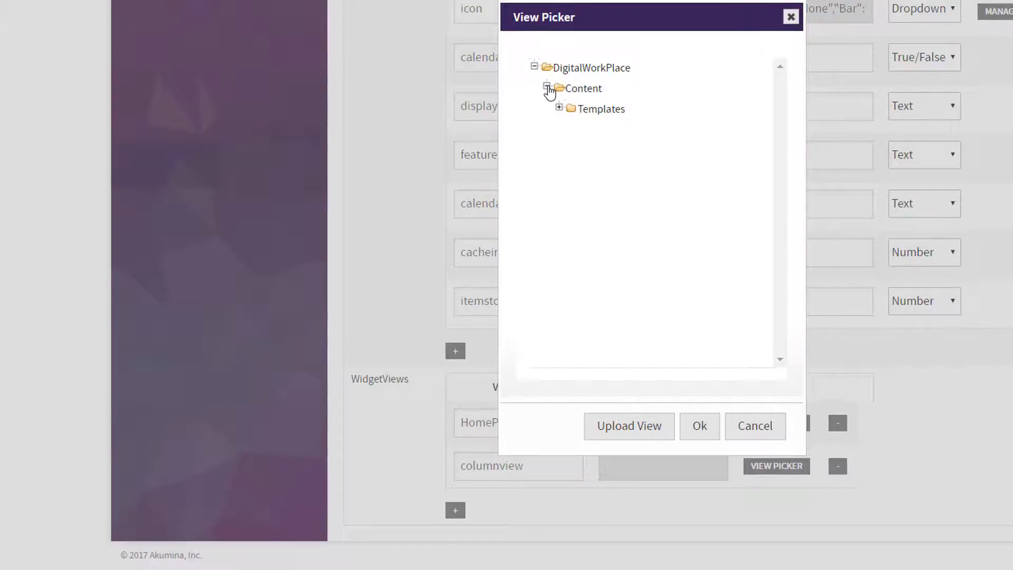
pyautogui.click(559, 107)
pyautogui.scroll(-5, 572, 294)
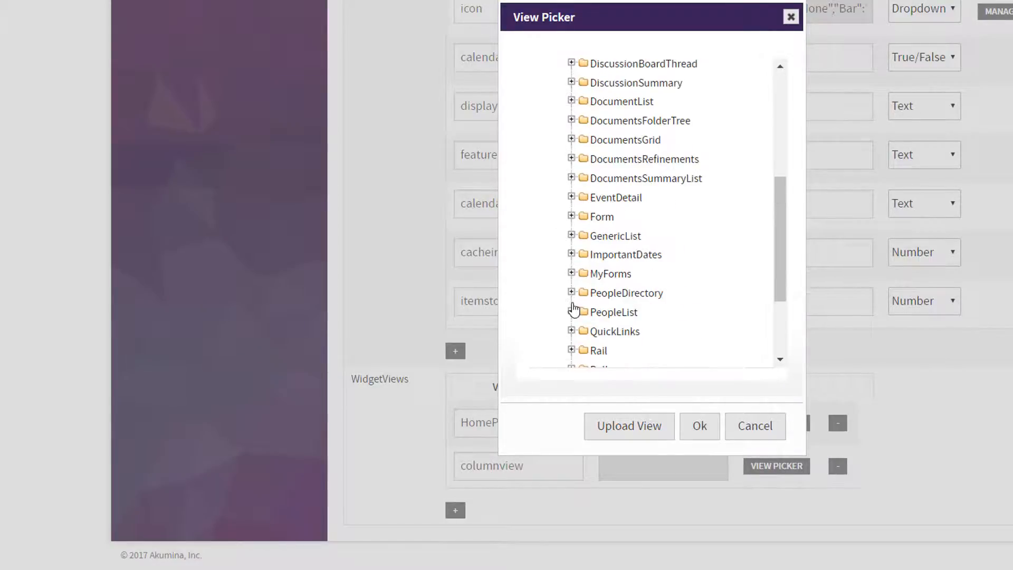
pyautogui.click(571, 254)
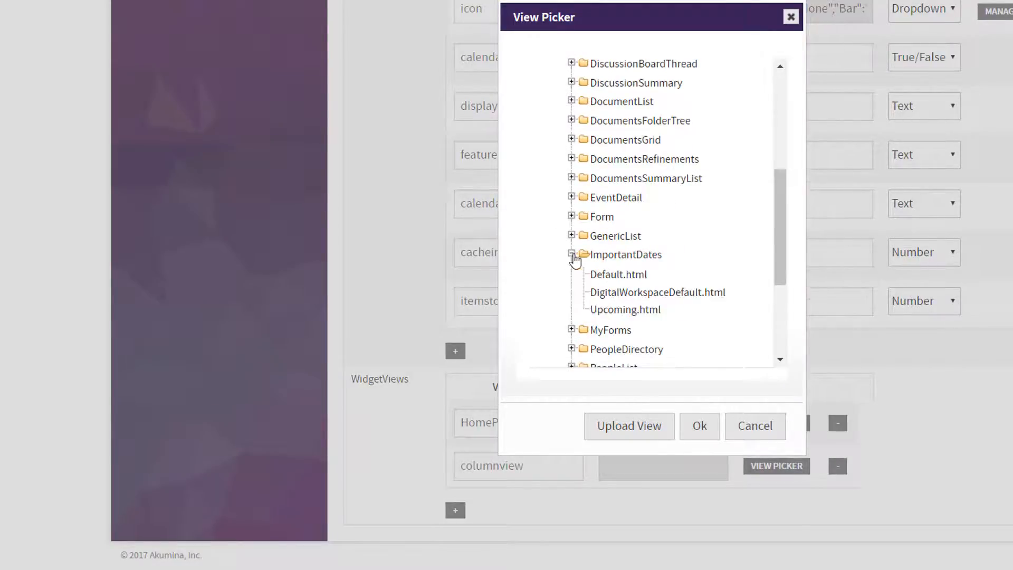
pyautogui.click(613, 310)
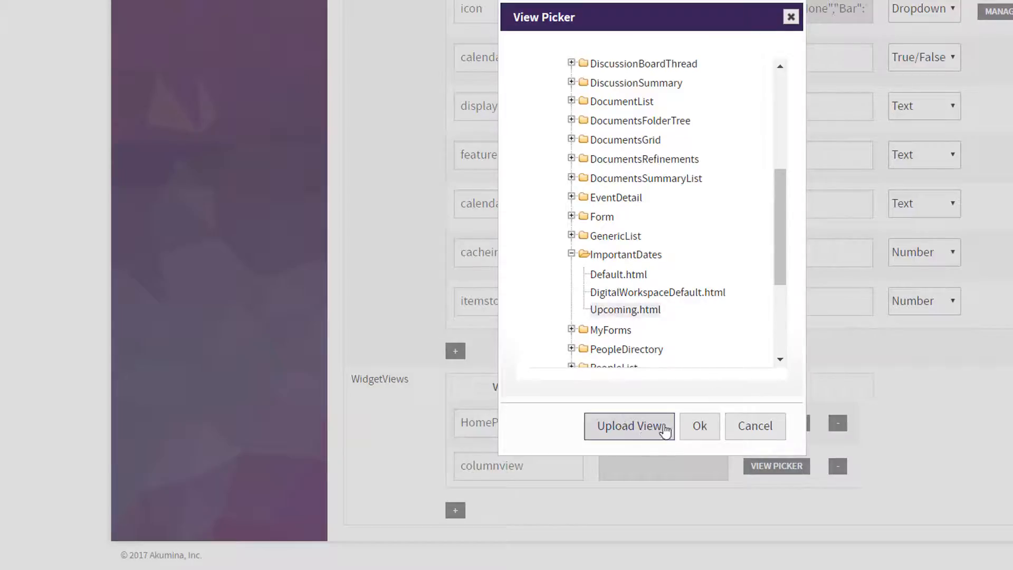
pyautogui.click(704, 427)
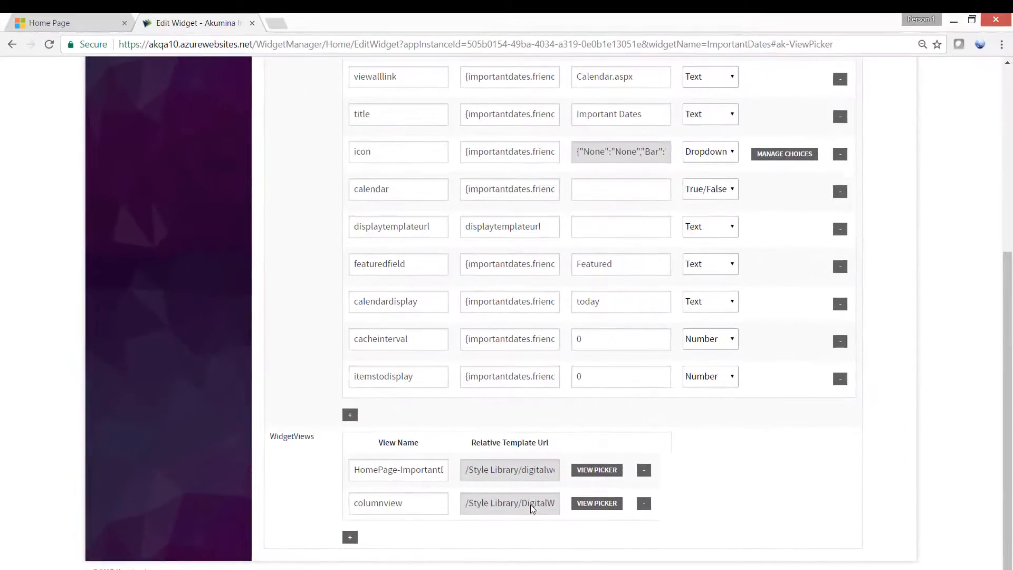
pyautogui.scroll(6, 532, 508)
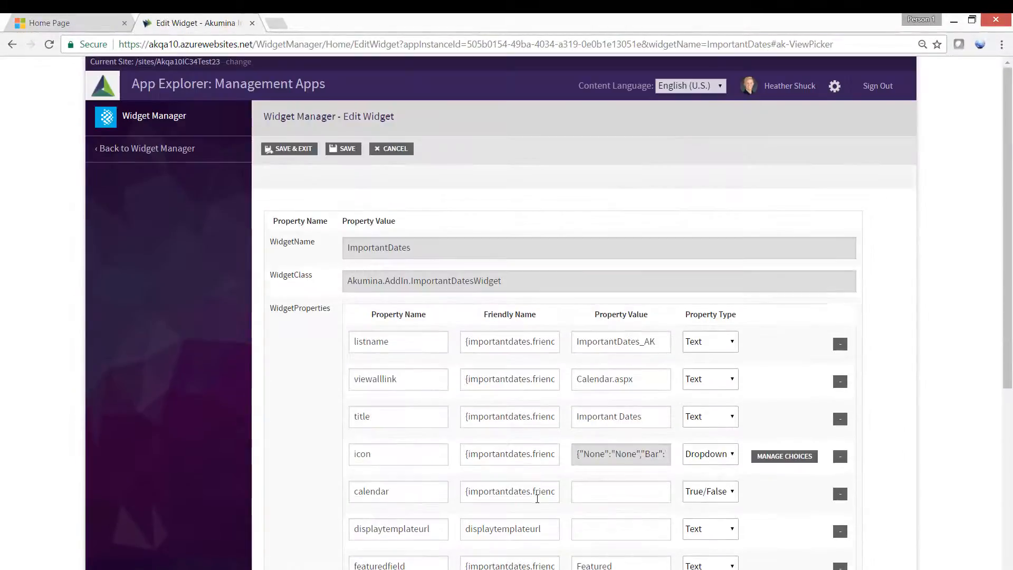
pyautogui.click(287, 151)
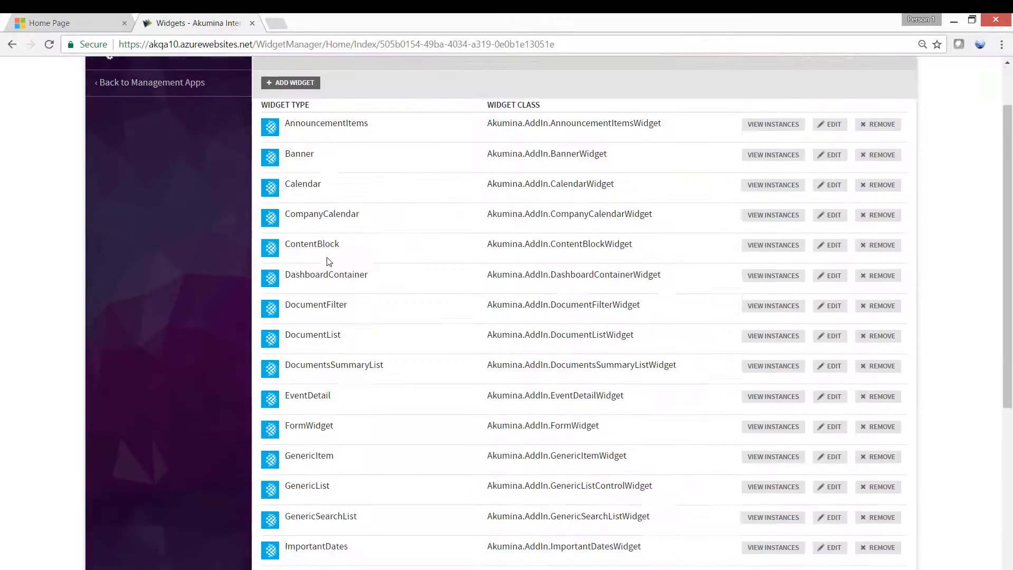
# - Open the HomePage-ImportantDates instance of the ImportantDates widget for editing
pyautogui.scroll(-5, 328, 264)
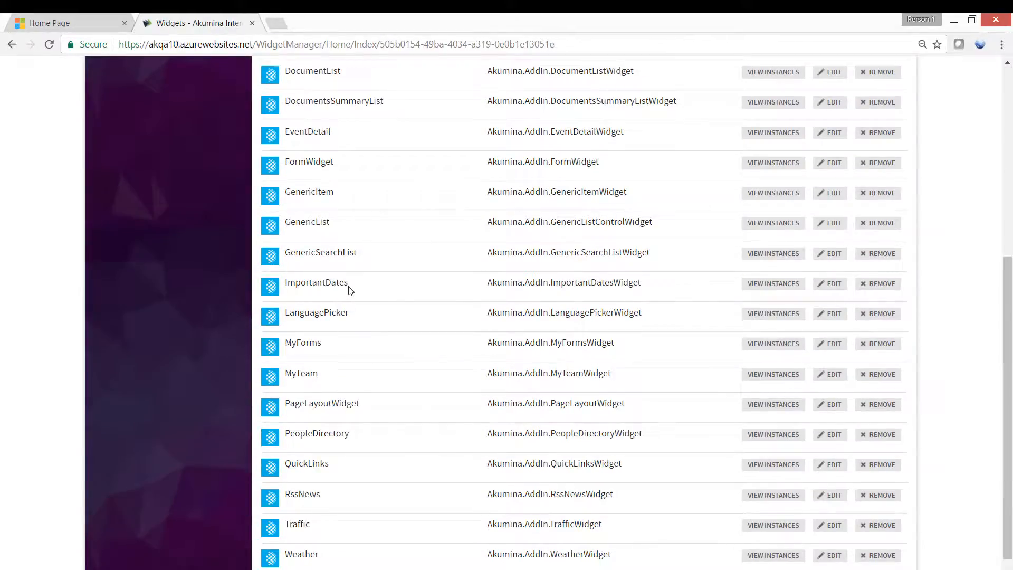
pyautogui.click(788, 285)
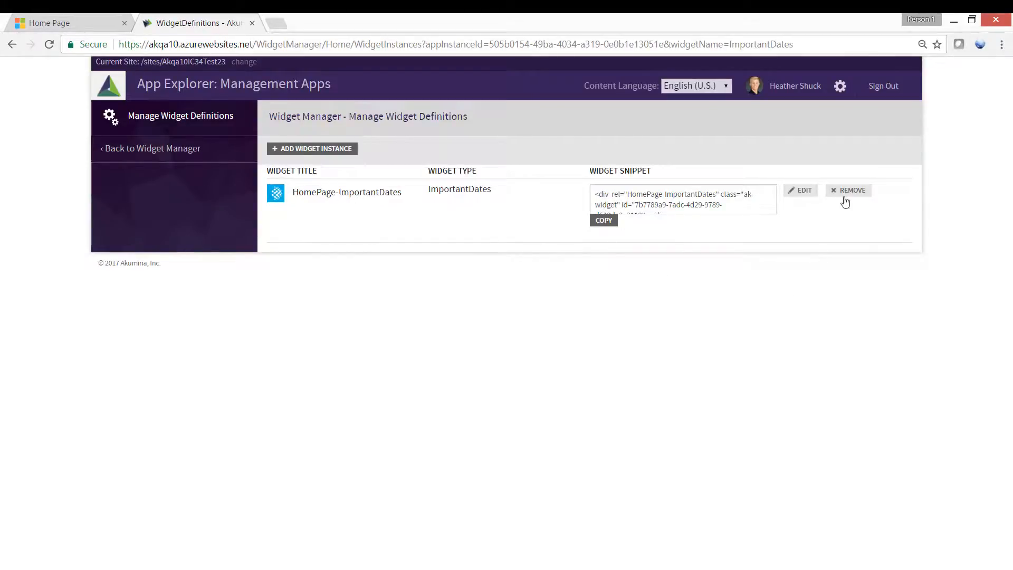
pyautogui.click(802, 191)
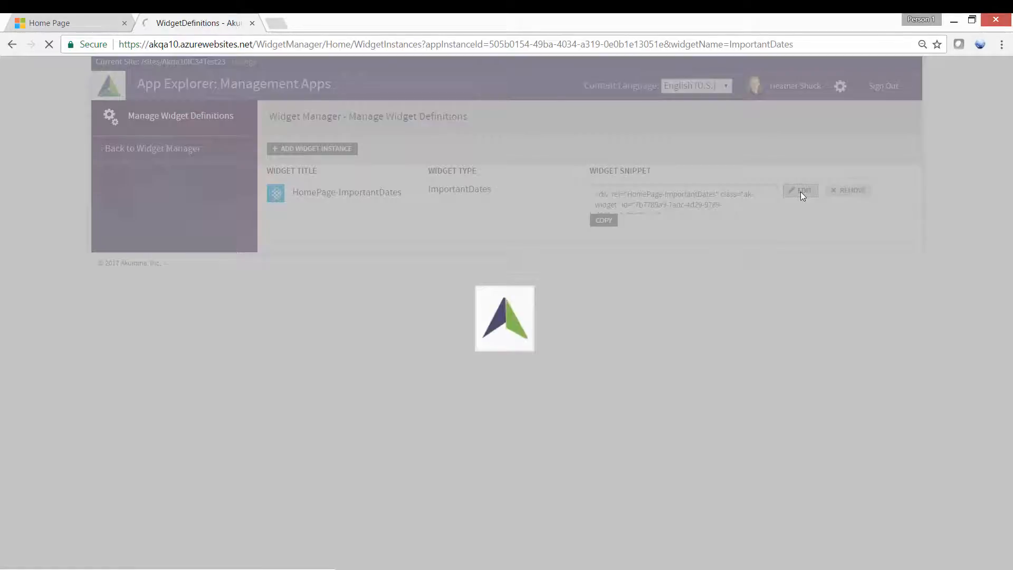
# - Enable Display View for columnview in the HomePage-ImportantDates widget options, then save and exit the definition
pyautogui.scroll(-1, 793, 257)
pyautogui.scroll(-3, 792, 259)
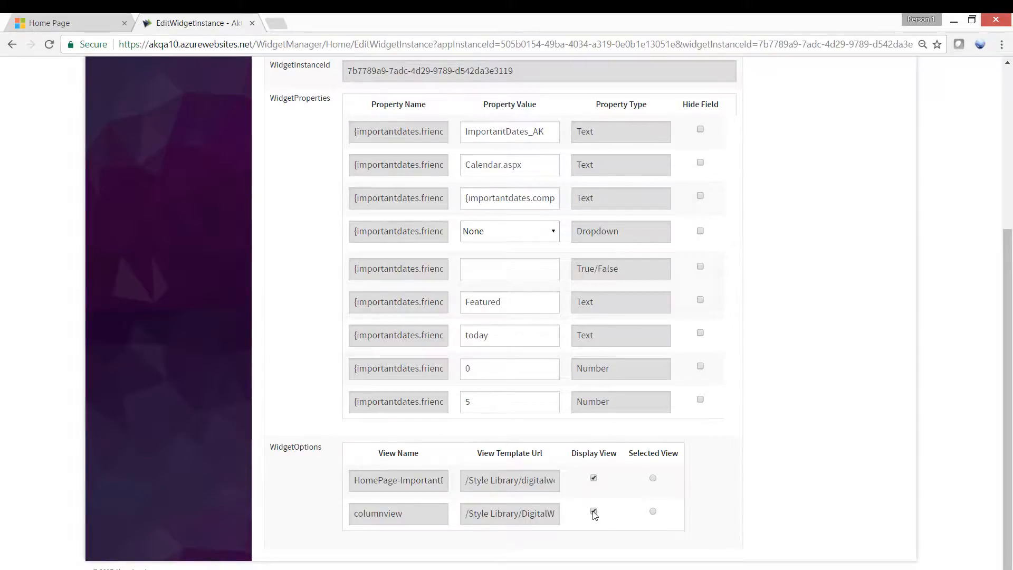
pyautogui.scroll(5, 594, 514)
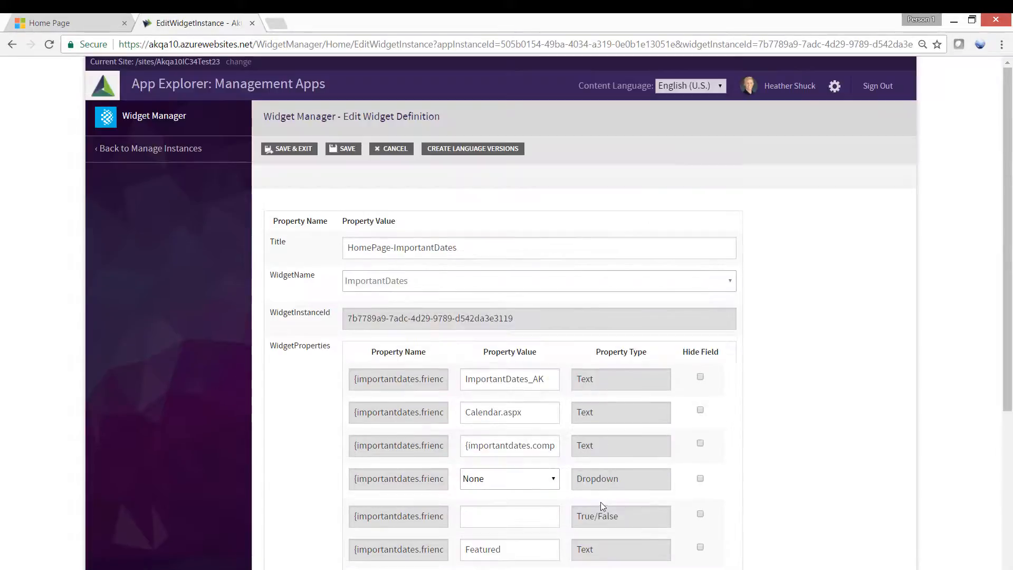
pyautogui.click(291, 151)
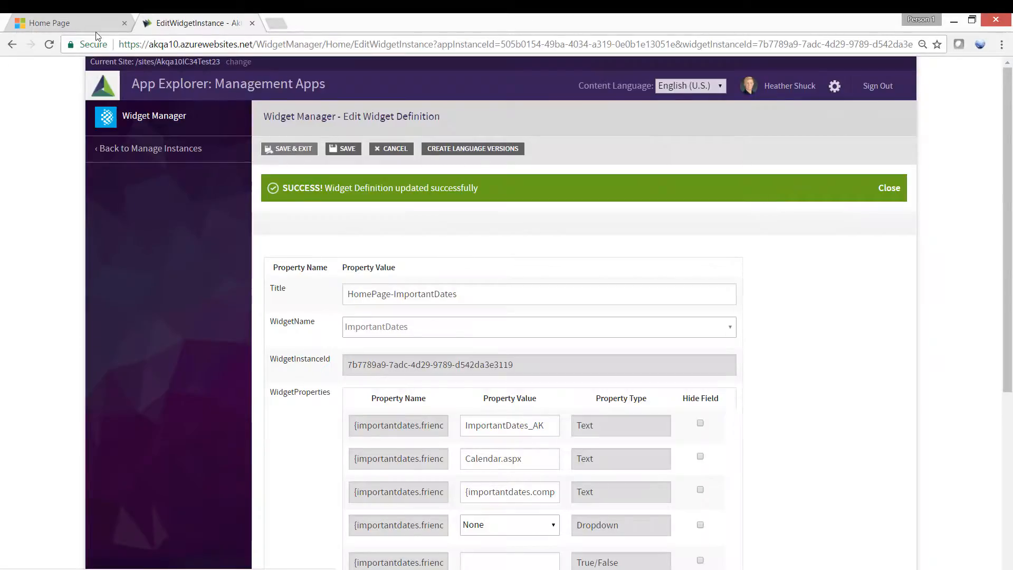
# - Switch to the SharePoint Home Page, enable widget editing, and open the Widget Manager for the Company Events widget
pyautogui.click(74, 23)
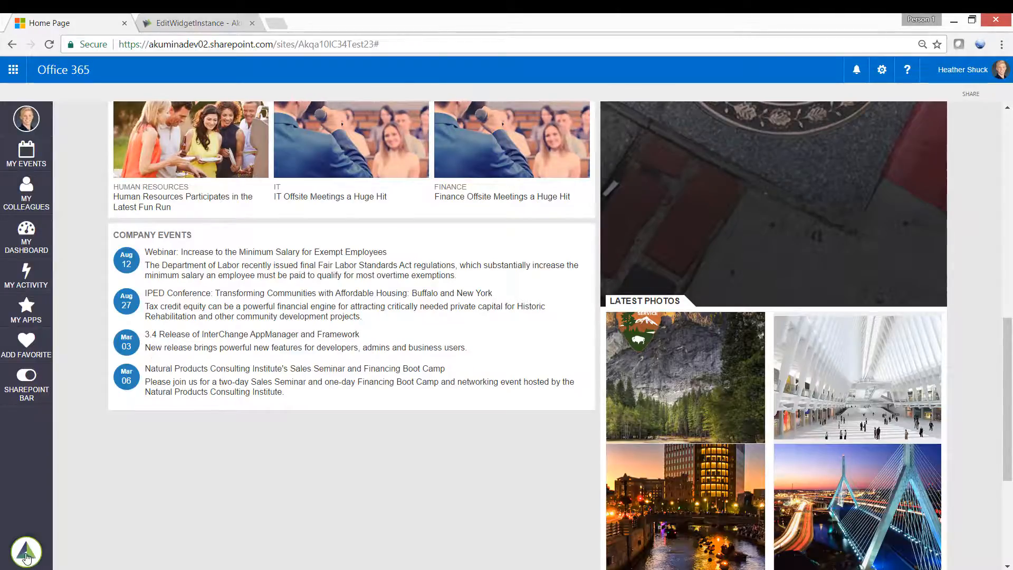
pyautogui.click(30, 555)
pyautogui.click(110, 555)
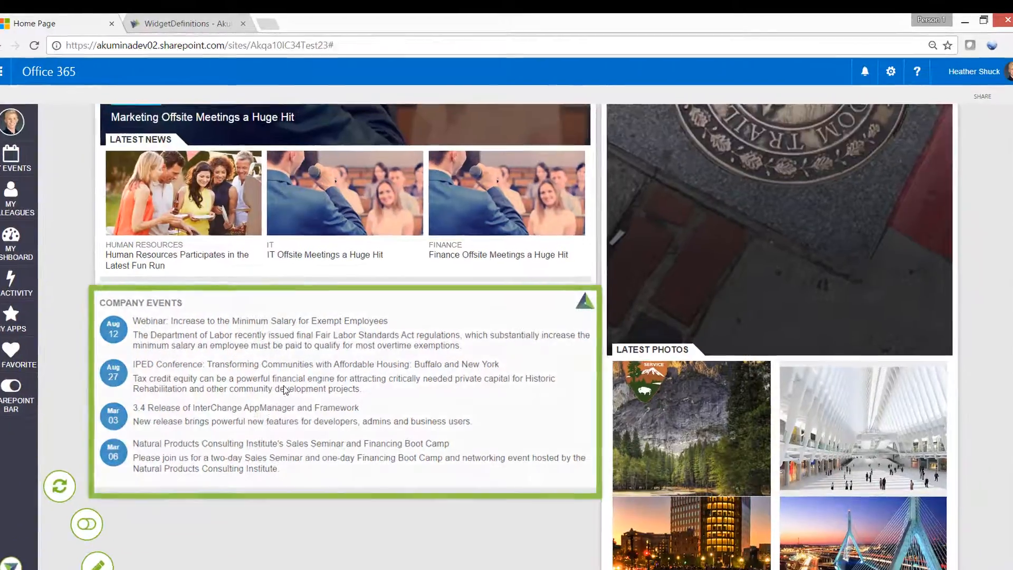
pyautogui.click(581, 294)
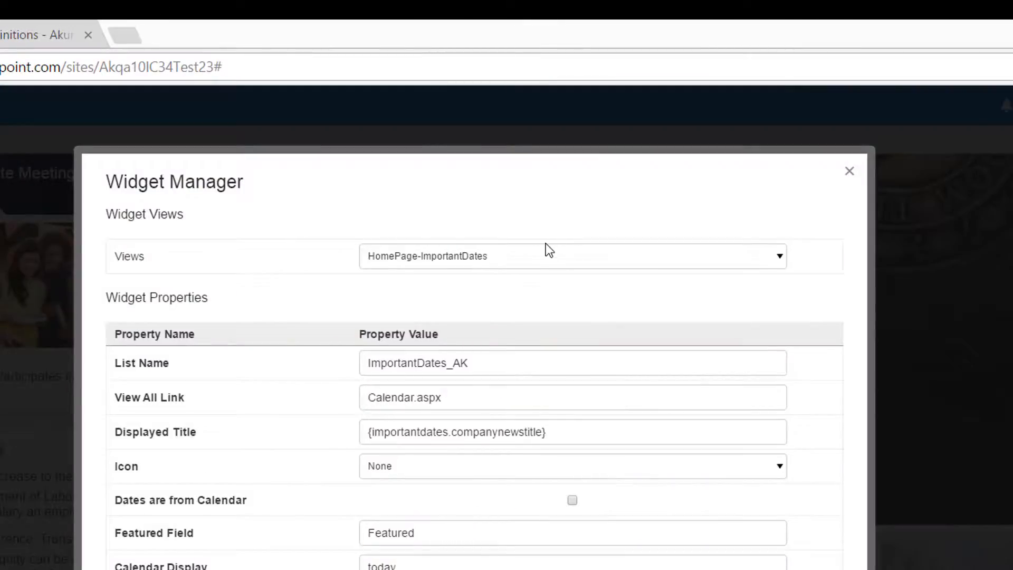
# - Set the Company Events widget's view to columnview with 4 items to display, and update the widget
pyautogui.click(534, 255)
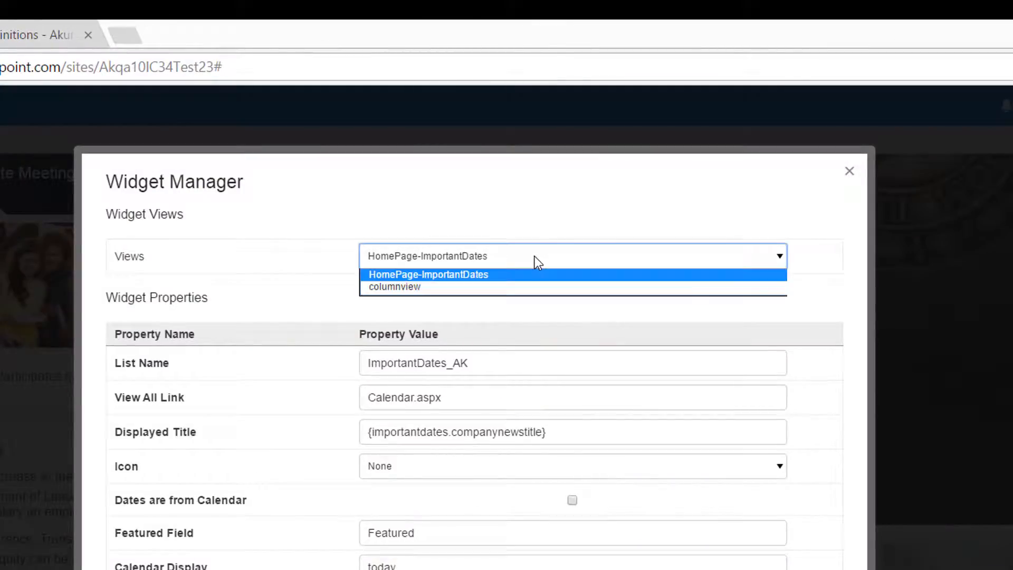
pyautogui.click(393, 287)
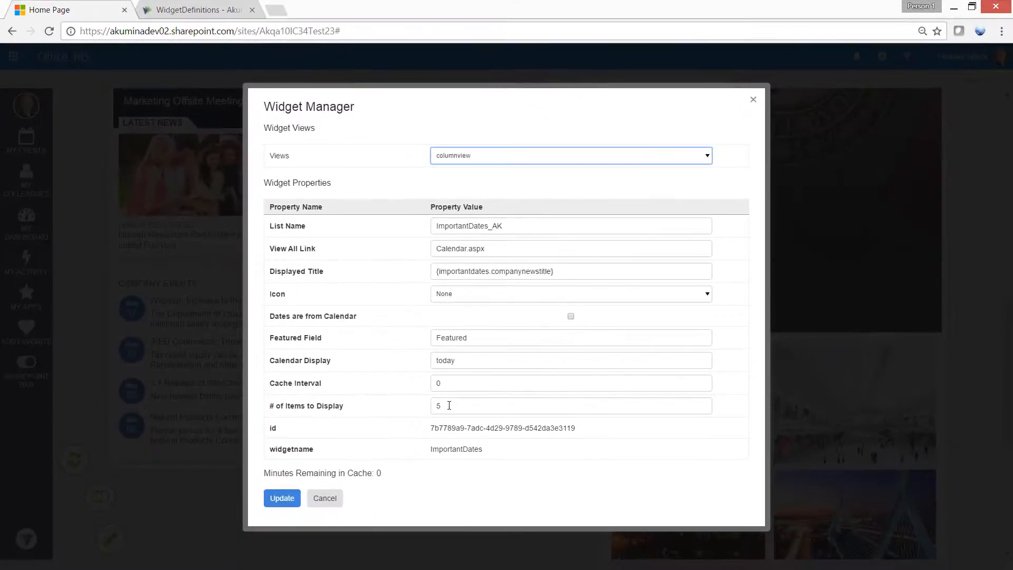
pyautogui.moveTo(449, 406); pyautogui.dragTo(438, 405)
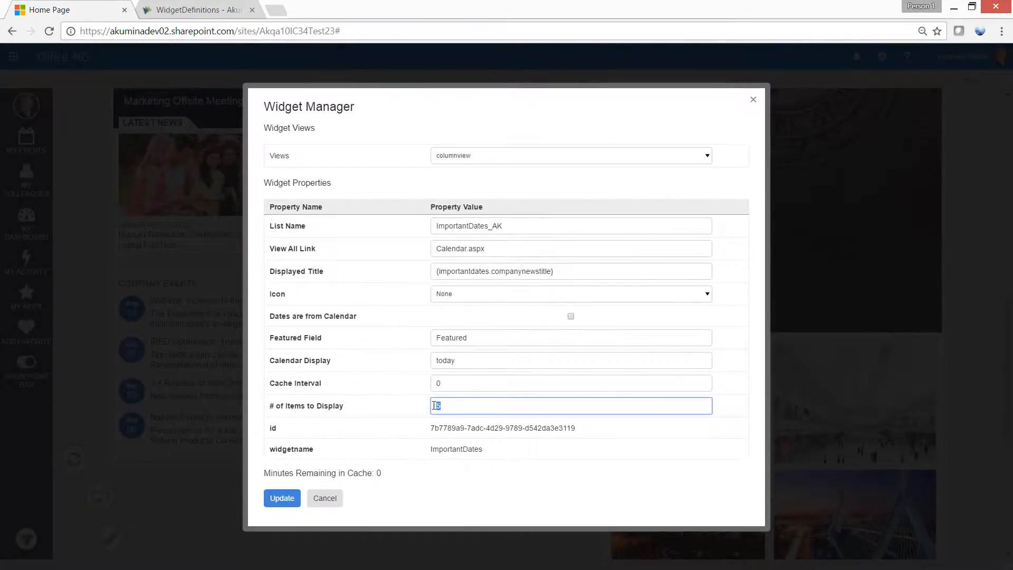
pyautogui.write('4')
pyautogui.click(278, 499)
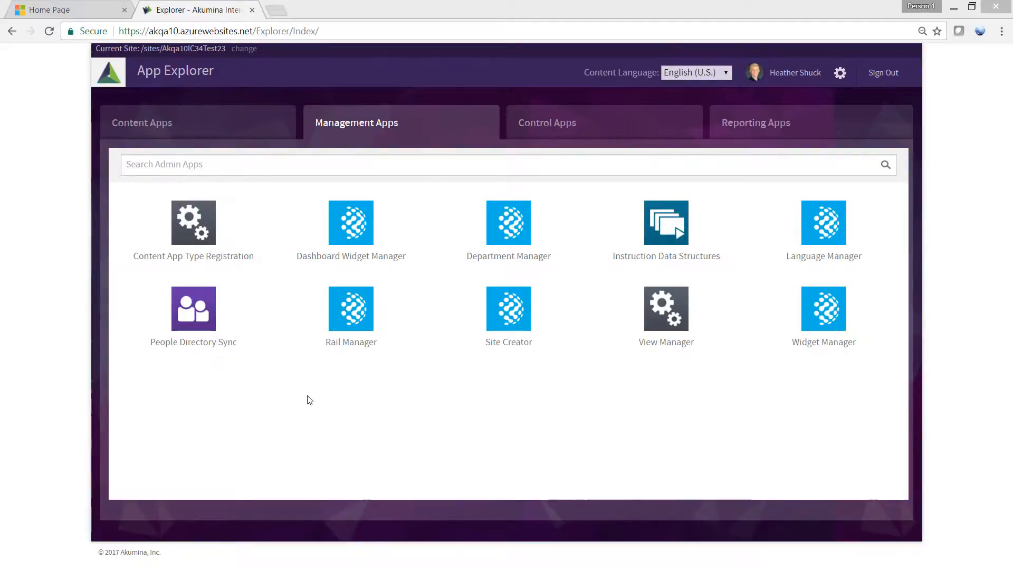
# - Open the People Directory Sync management app and choose SharePoint Profiles as the data source
pyautogui.click(191, 319)
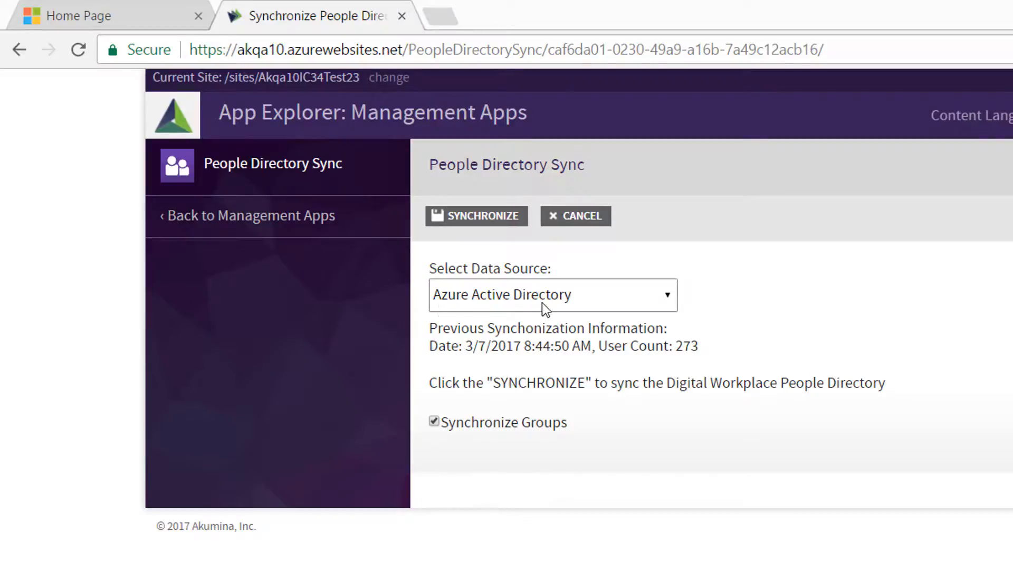
pyautogui.click(667, 296)
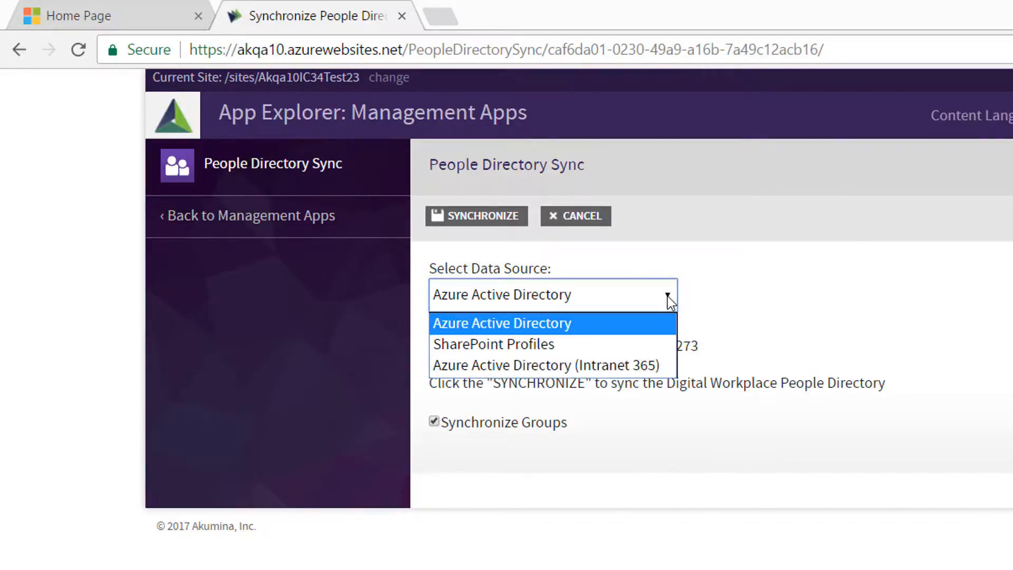
pyautogui.click(464, 345)
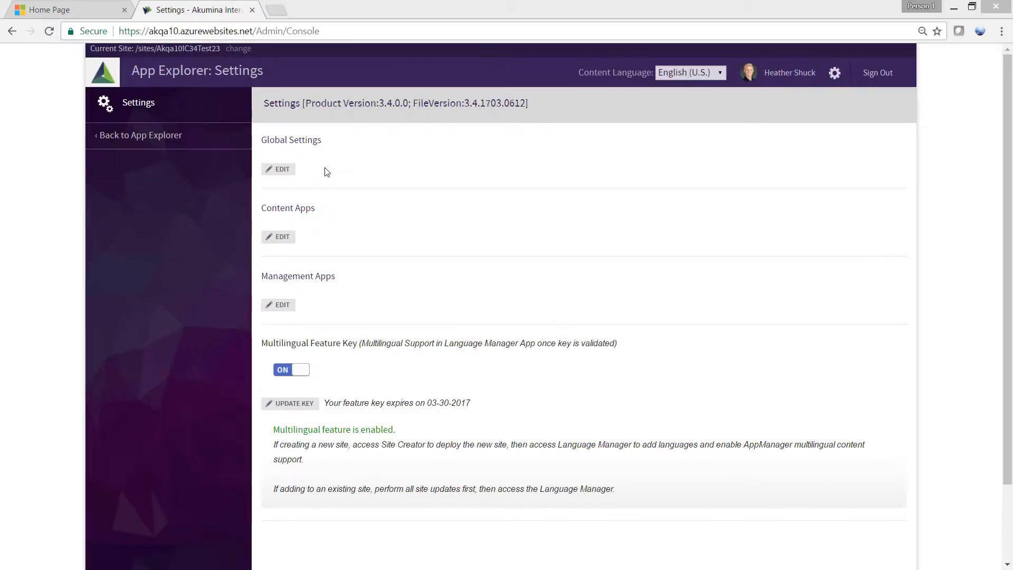
# - Add the Akqa10IC34Test23 Members group to the Administrator Group in AppManager's Global Settings
pyautogui.click(280, 170)
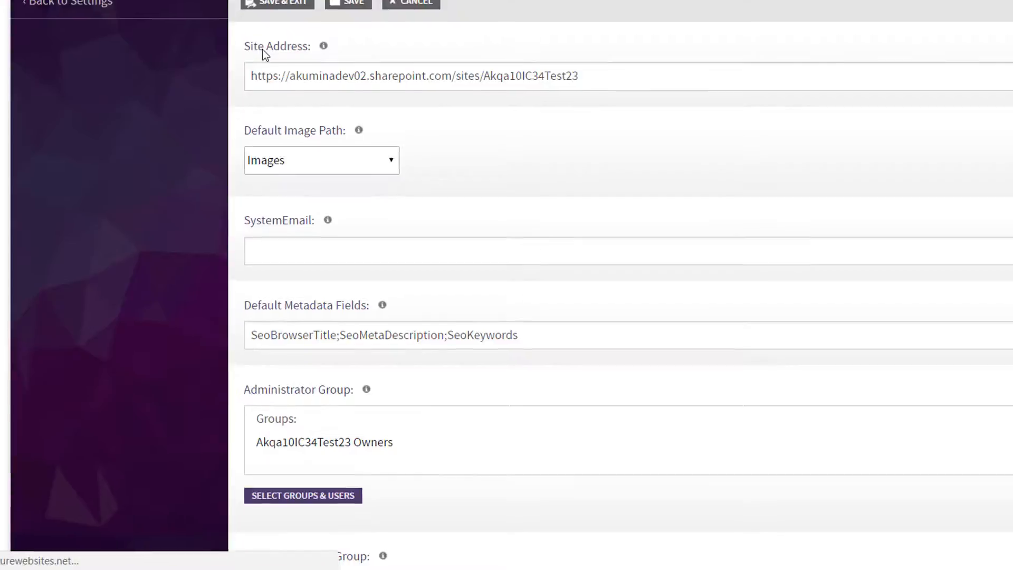
pyautogui.scroll(-4, 371, 396)
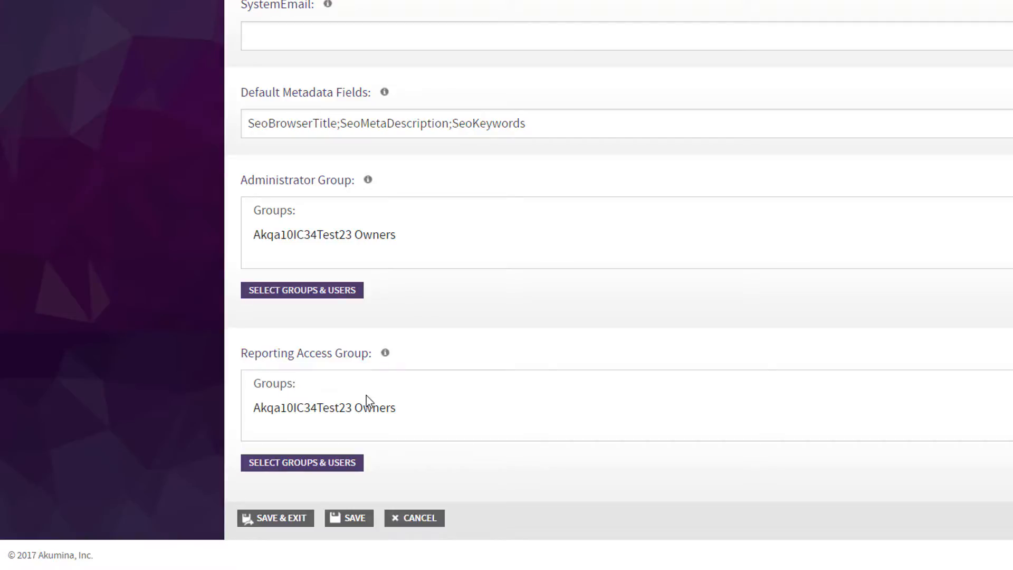
pyautogui.click(301, 290)
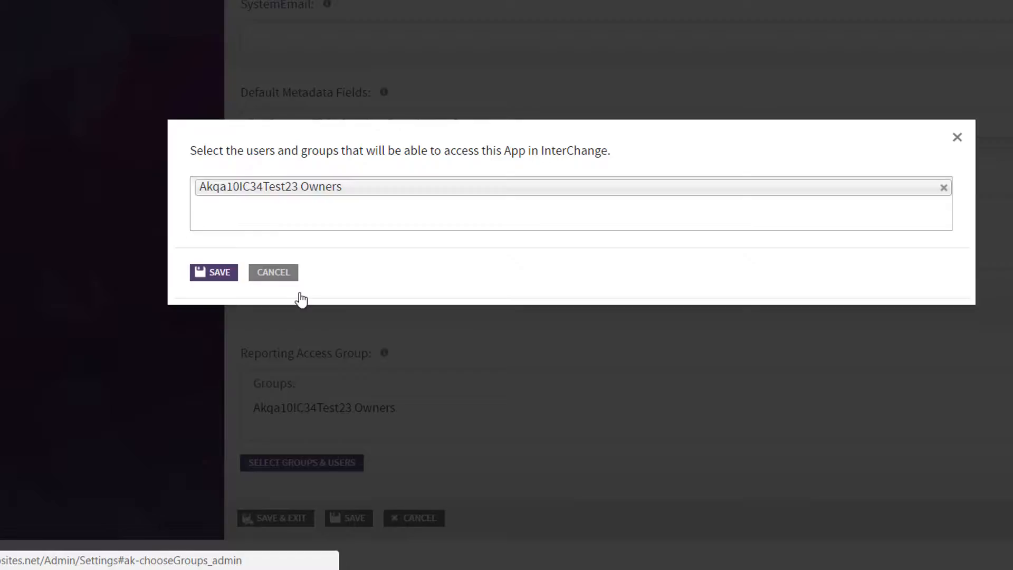
pyautogui.click(306, 213)
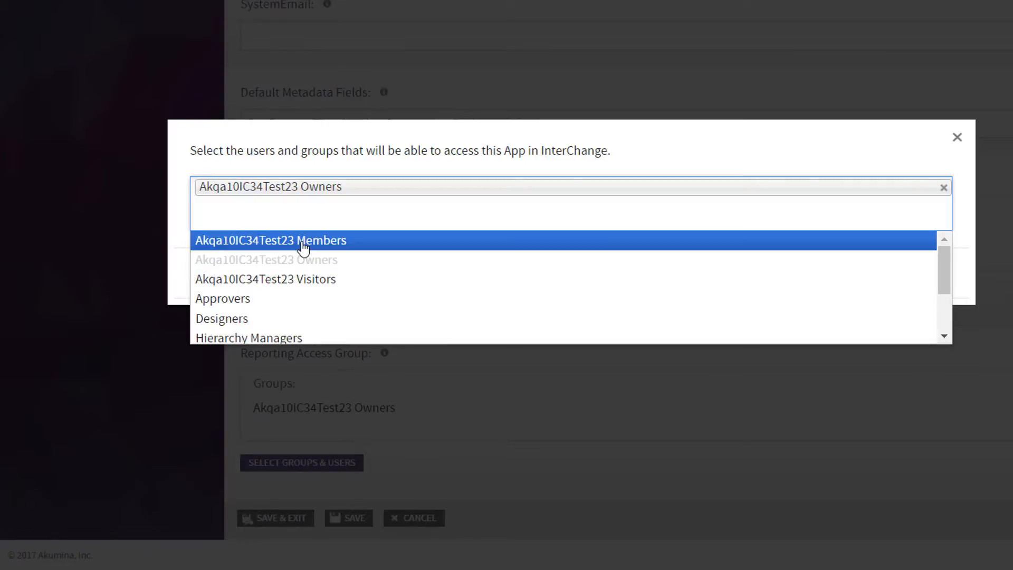
pyautogui.click(299, 241)
pyautogui.click(222, 285)
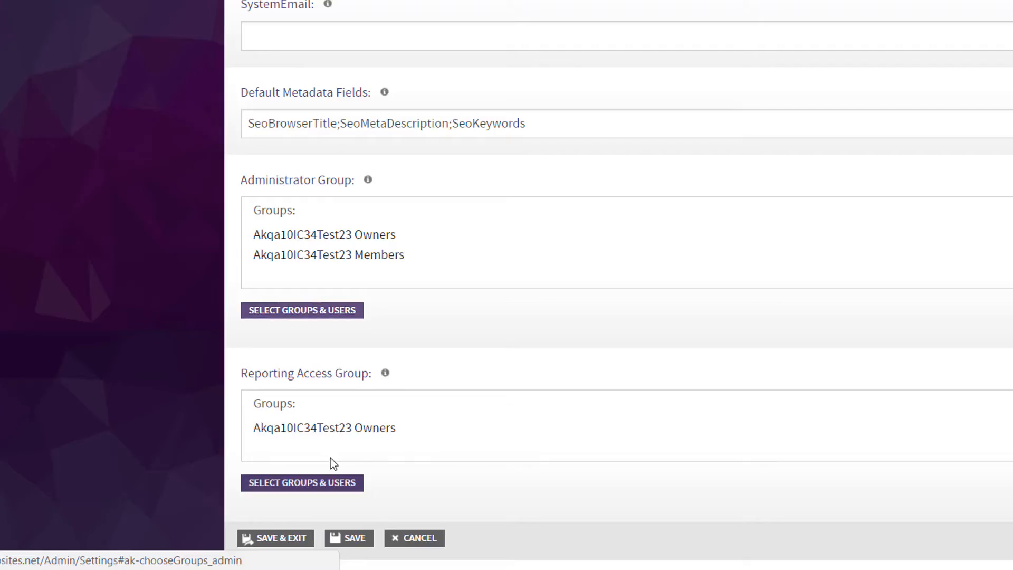
# - Add the Akqa10IC34Test23 Members group to the Reporting Access Group
pyautogui.click(323, 484)
pyautogui.click(299, 221)
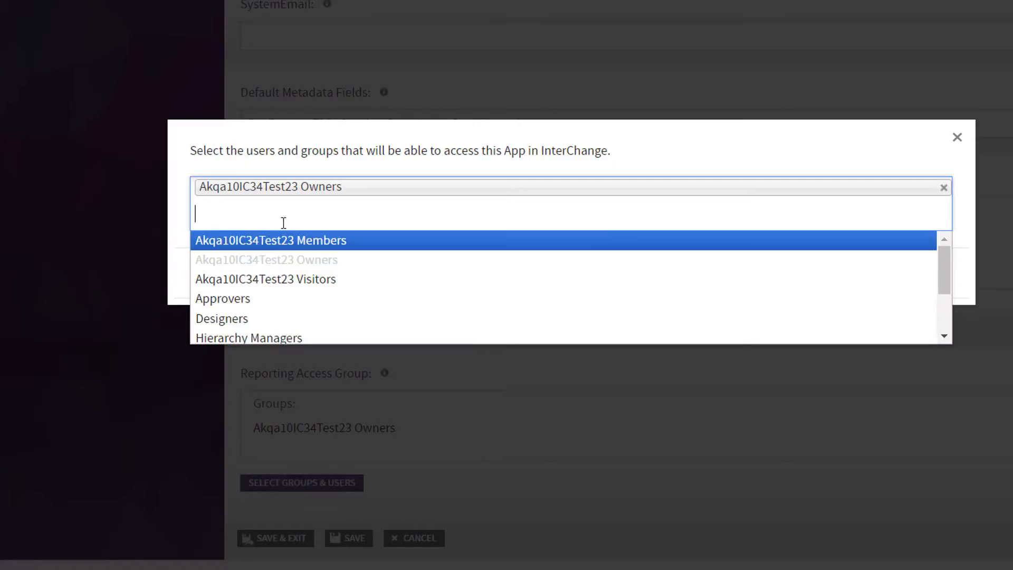
pyautogui.click(276, 240)
pyautogui.click(220, 282)
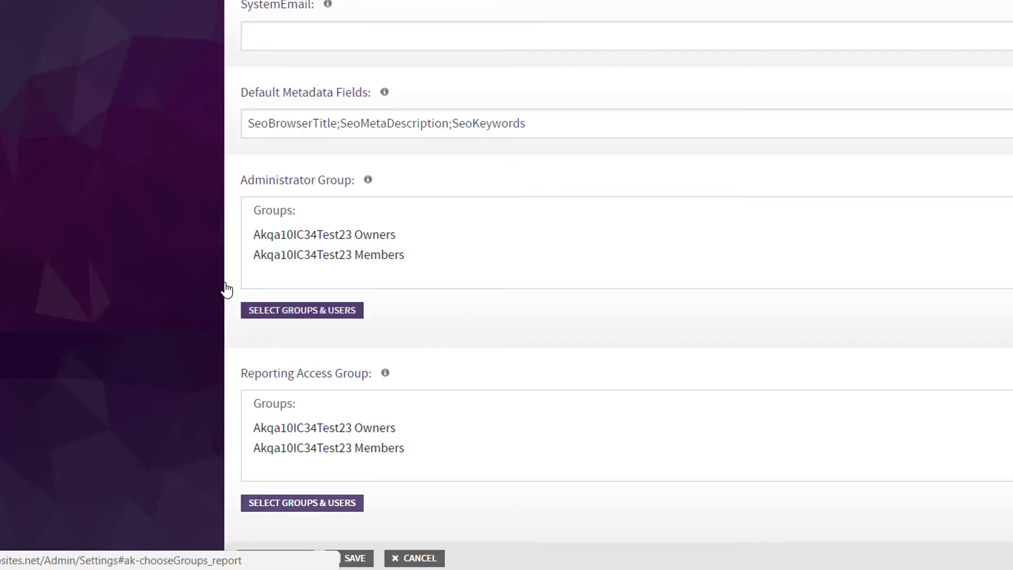